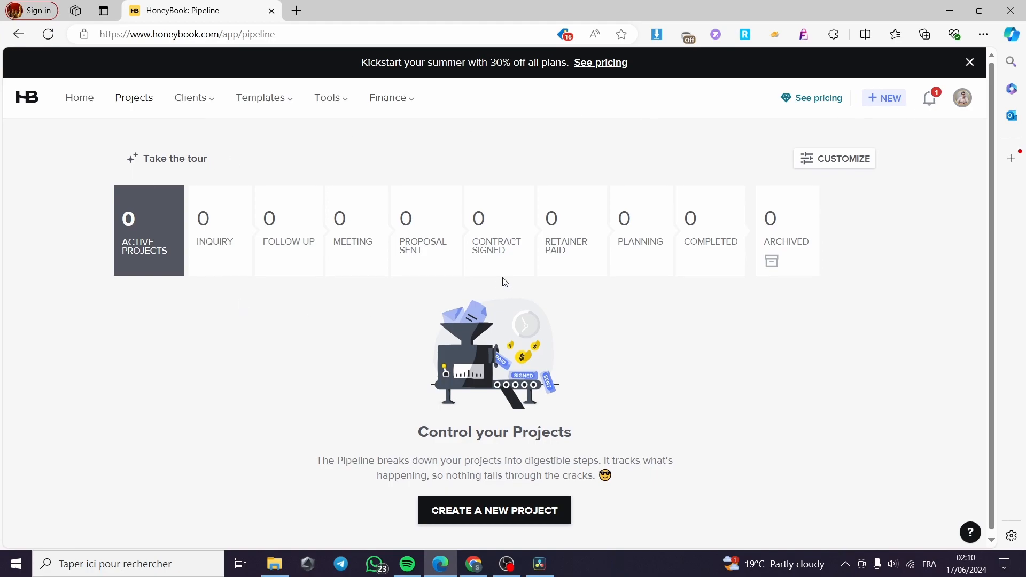
- Start a new invoice file from the Basic Invoice template in the Invoices folder
{"action": "scroll", "coordinate": [529, 294], "scroll_direction": "down", "scroll_amount": 1}
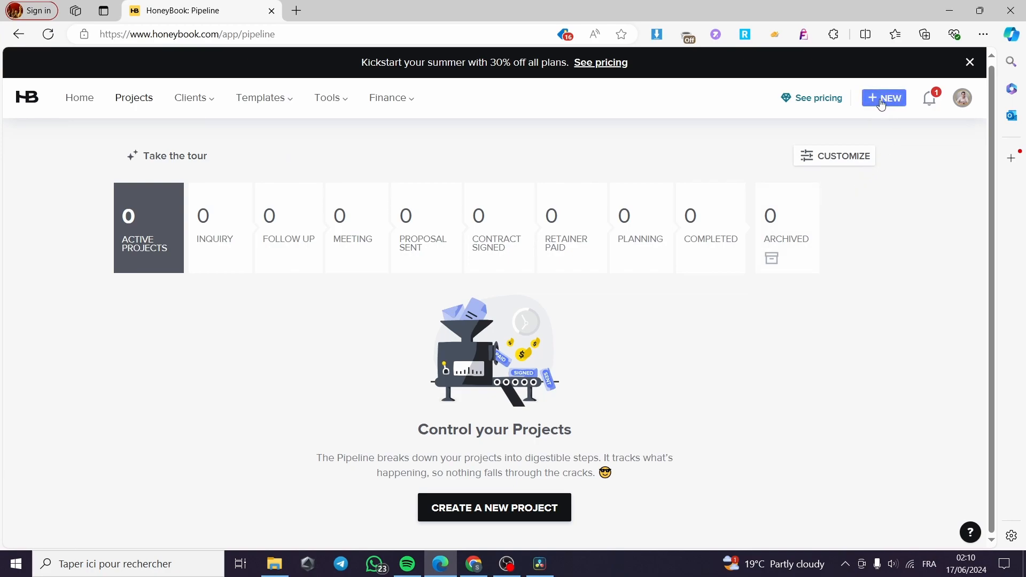
{"action": "left_click", "coordinate": [882, 106]}
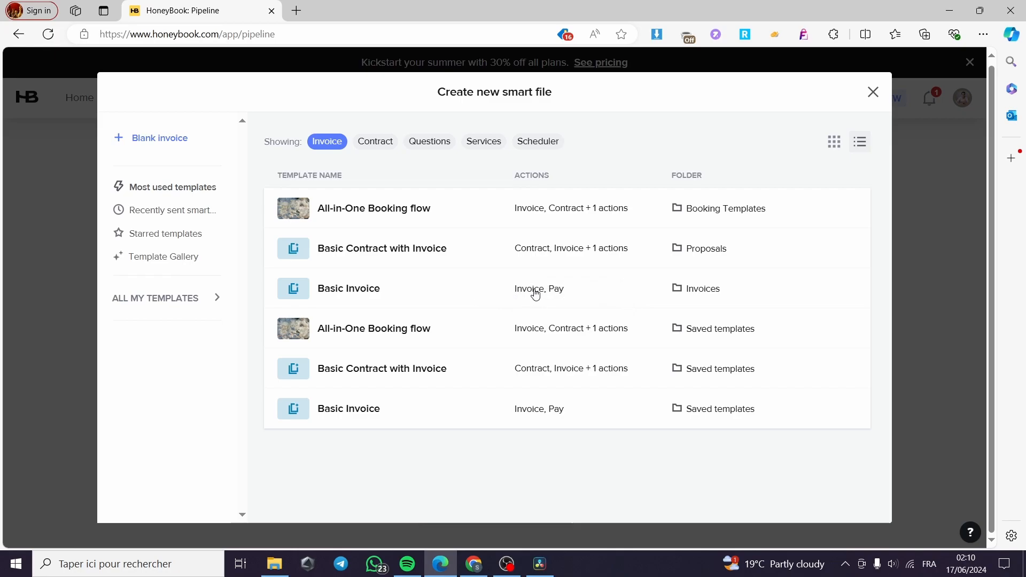
{"action": "left_click", "coordinate": [323, 289]}
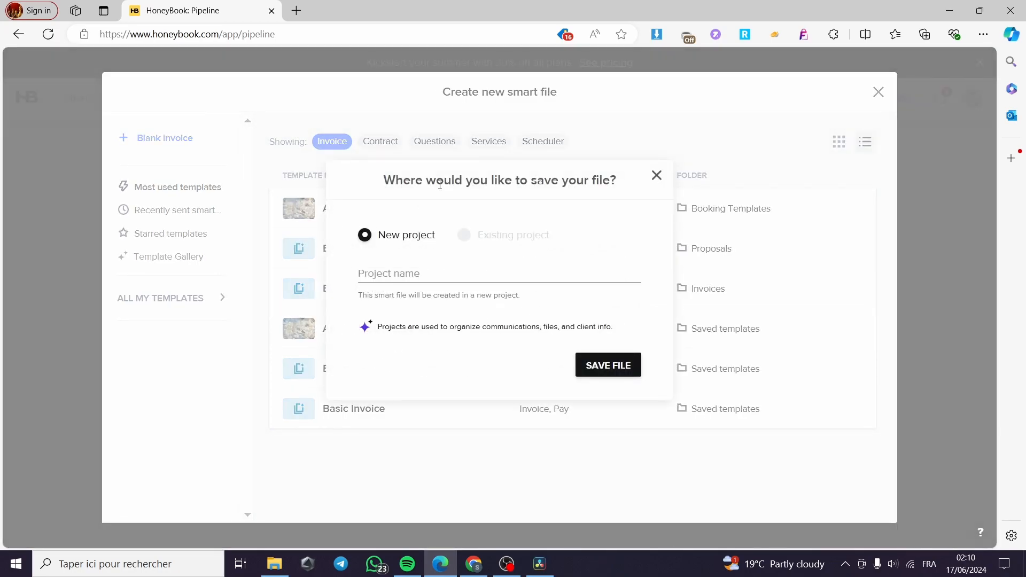
- Save the invoice file in a new project named "Test Invoice" and dismiss the smart files builder welcome
{"action": "left_click", "coordinate": [428, 278]}
{"action": "type", "text": "Test Invoice"}
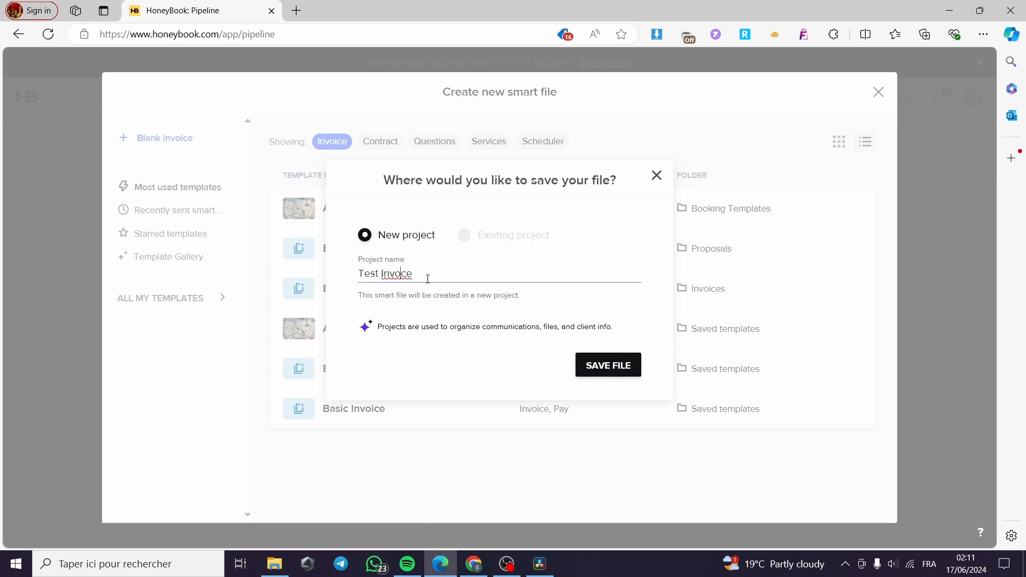
{"action": "type", "text": "i"}
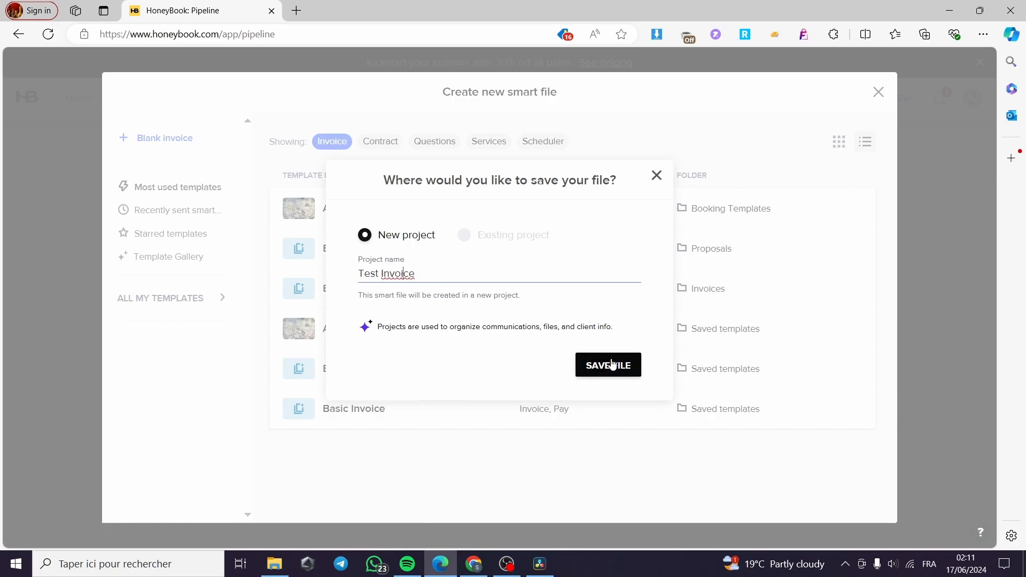
{"action": "left_click", "coordinate": [611, 366]}
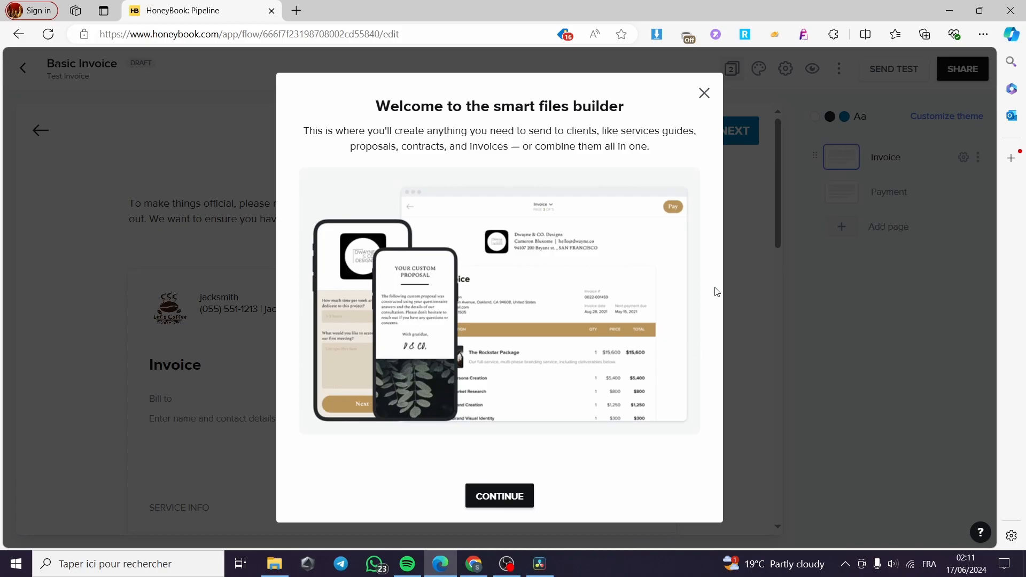
{"action": "left_click", "coordinate": [705, 95]}
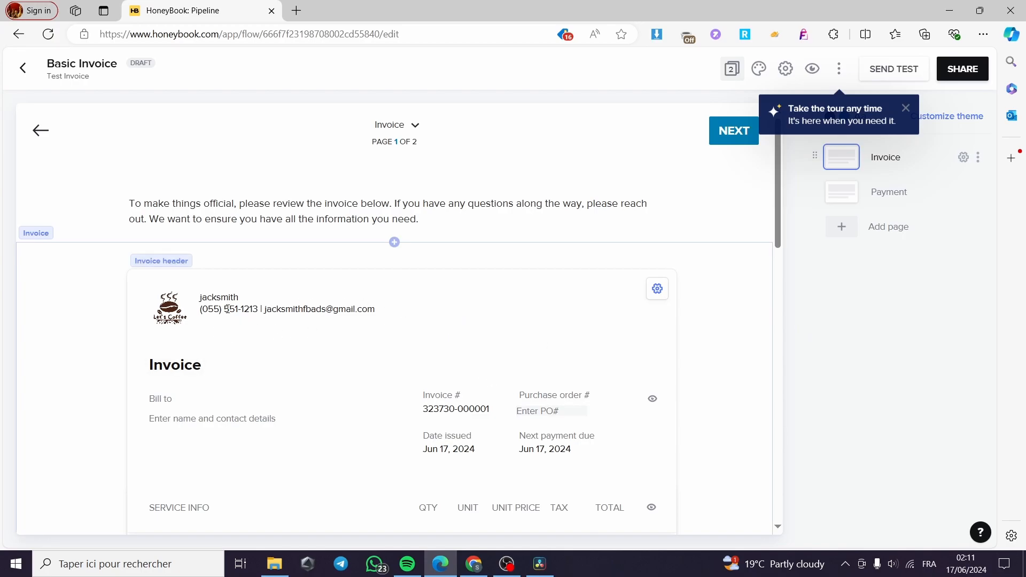
- Examine the invoice's company contact details, title, billing block and service section
{"action": "scroll", "coordinate": [170, 253], "scroll_direction": "down", "scroll_amount": 1}
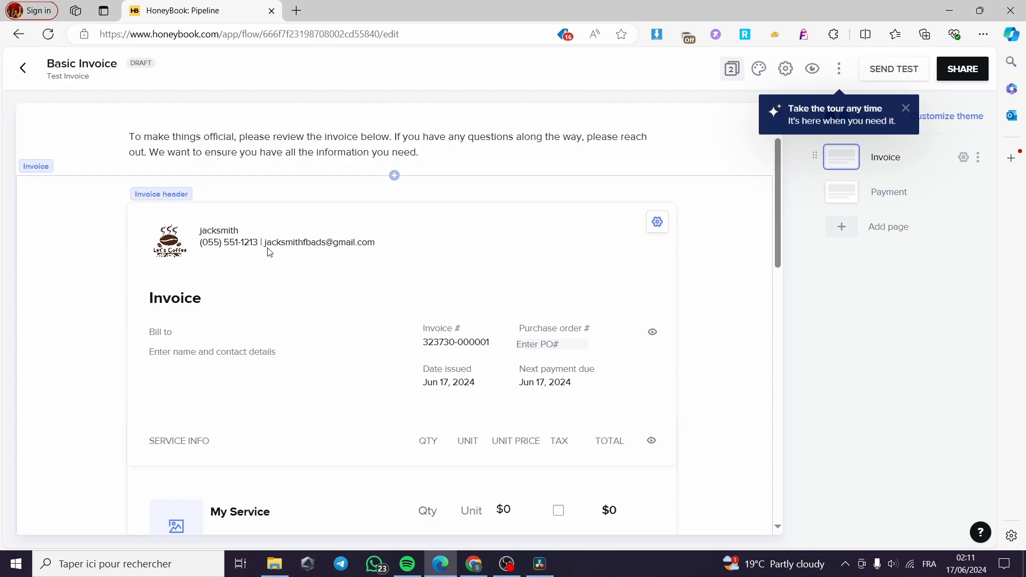
{"action": "left_click_drag", "start_coordinate": [262, 242], "coordinate": [407, 251]}
{"action": "left_click", "coordinate": [352, 253]}
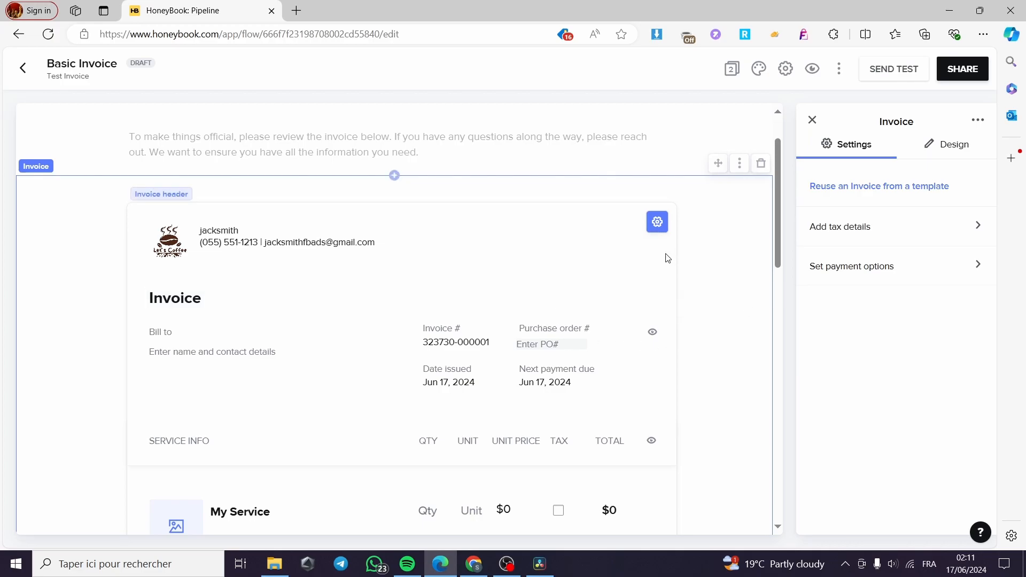
{"action": "scroll", "coordinate": [665, 258], "scroll_direction": "down", "scroll_amount": 4}
{"action": "scroll", "coordinate": [665, 258], "scroll_direction": "up", "scroll_amount": 4}
{"action": "scroll", "coordinate": [377, 251], "scroll_direction": "down", "scroll_amount": 1}
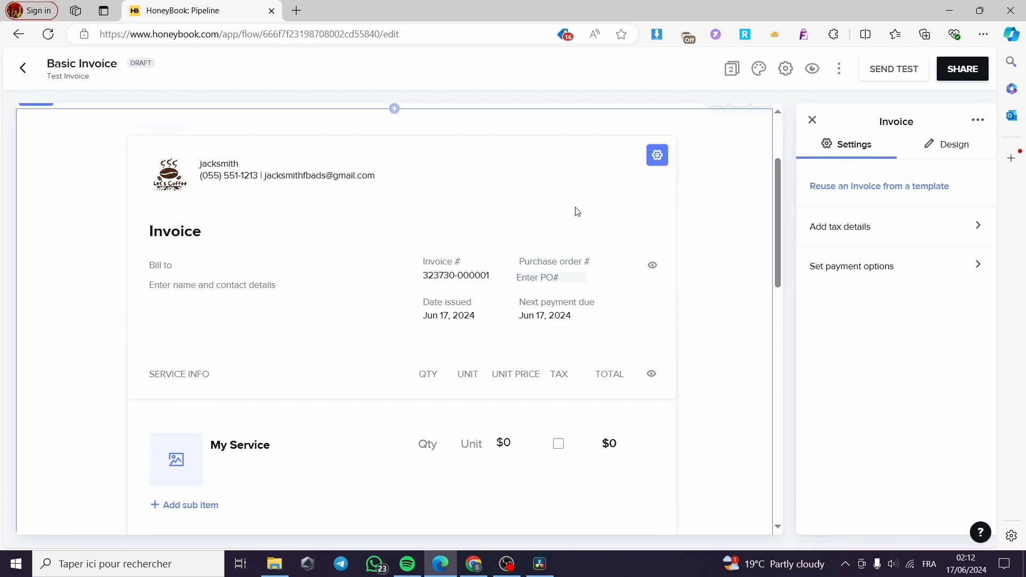
{"action": "left_click", "coordinate": [209, 232]}
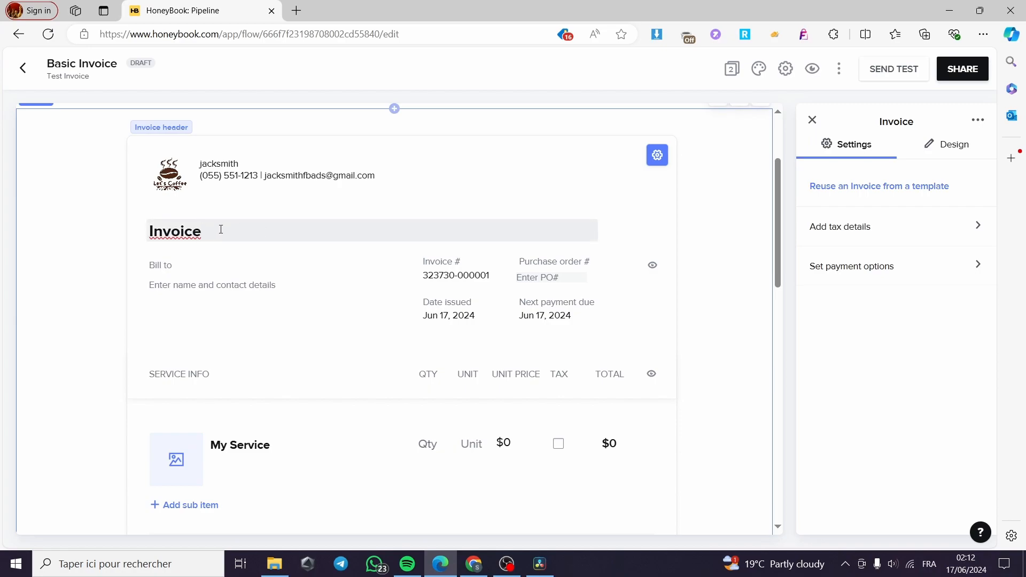
{"action": "left_click", "coordinate": [165, 264]}
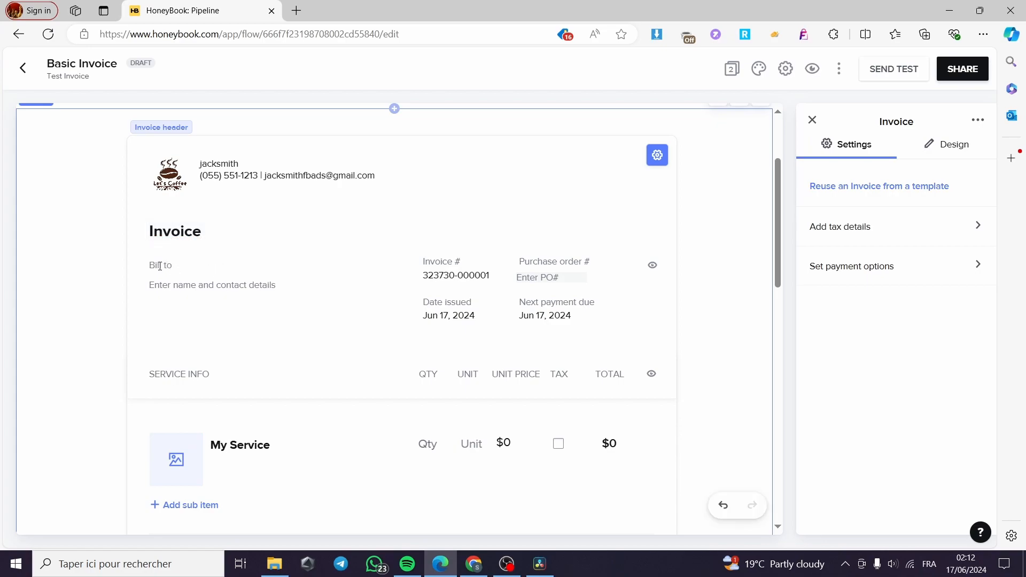
- Show the project details field in the invoice header and fill in the purchase order number
{"action": "left_click", "coordinate": [653, 269]}
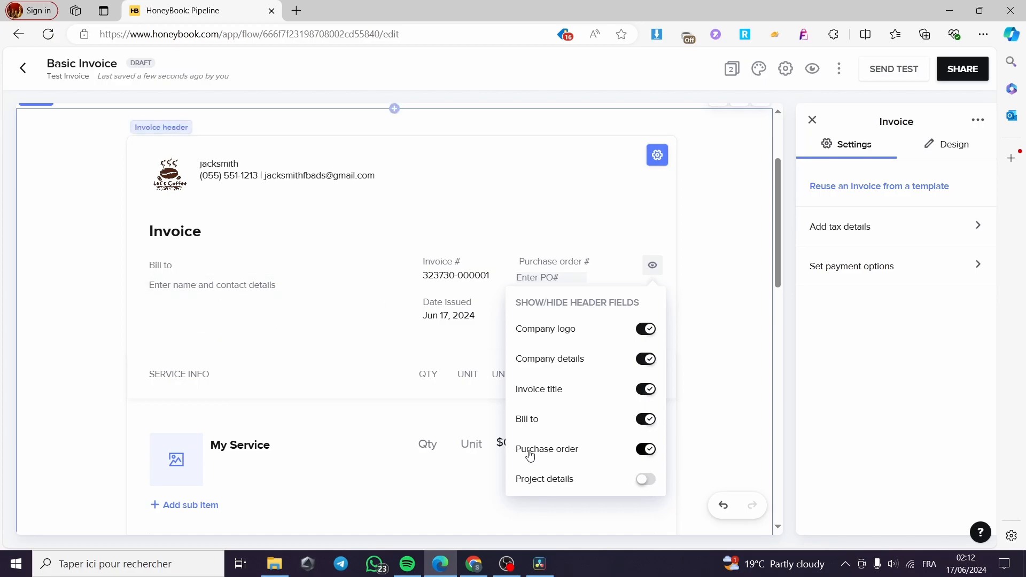
{"action": "left_click", "coordinate": [646, 479]}
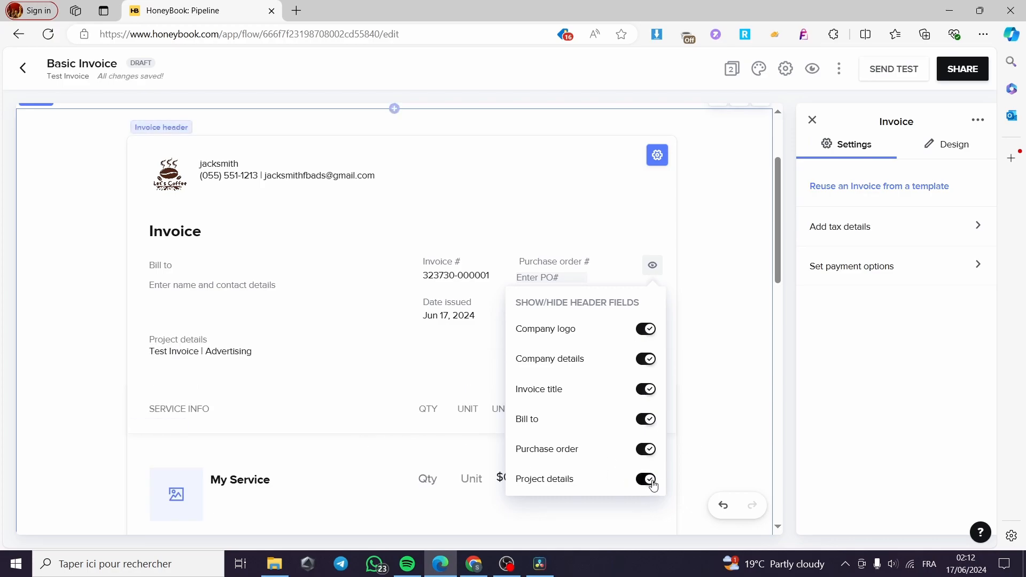
{"action": "left_click", "coordinate": [729, 383]}
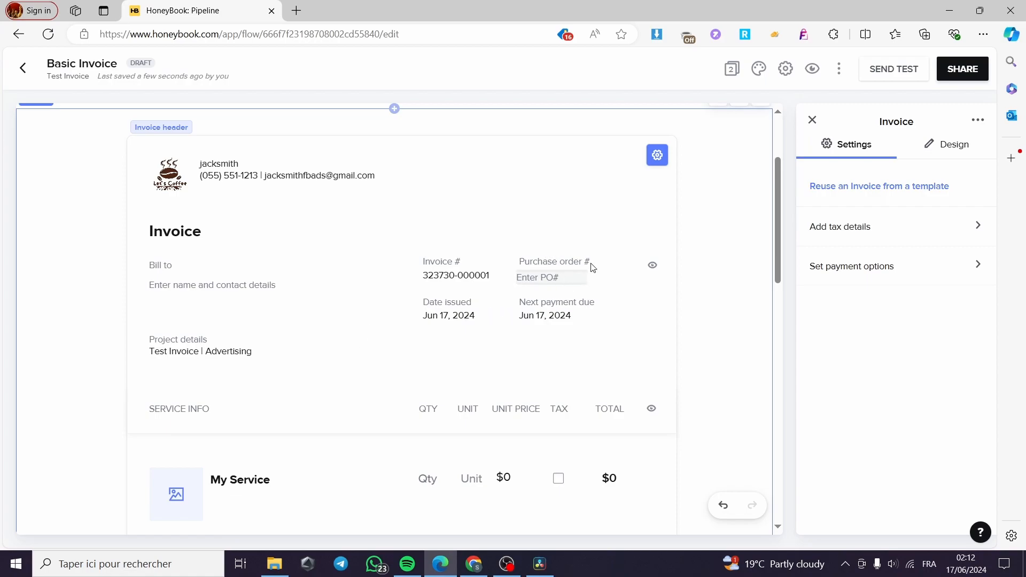
{"action": "type", "text": "123"}
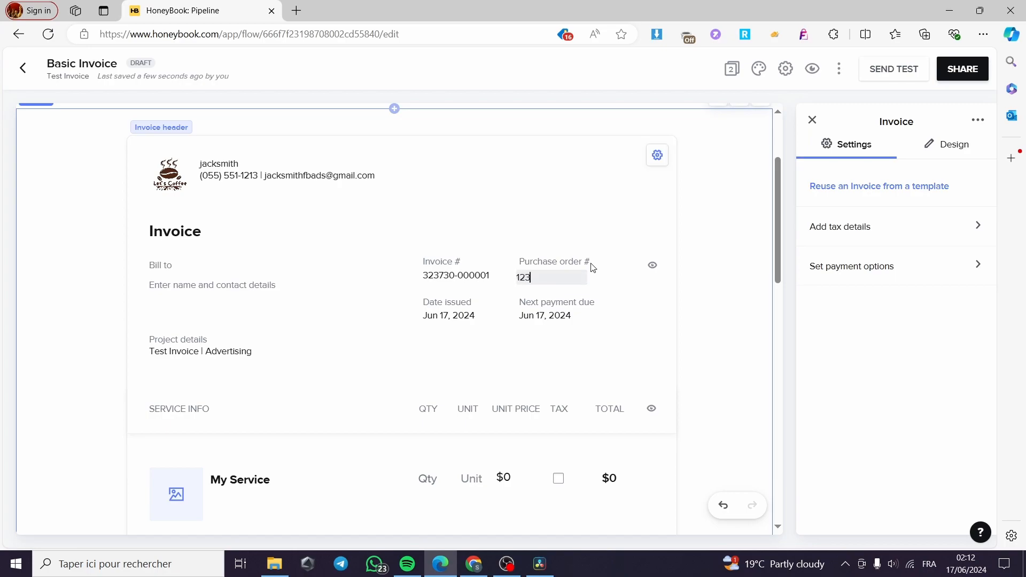
{"action": "left_click", "coordinate": [465, 280]}
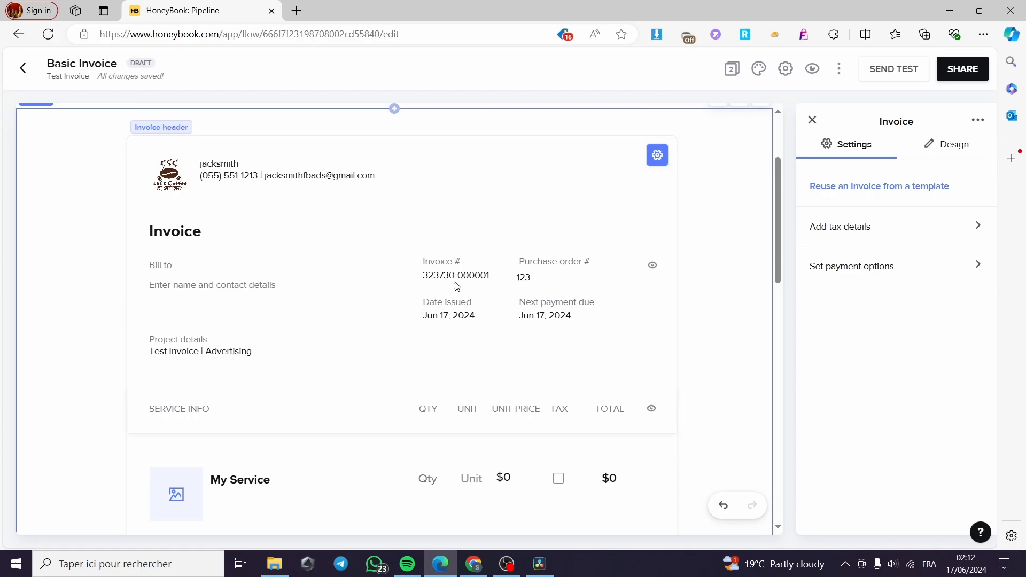
- Give the My Service item the library photo of a coffee cup and notebook, keeping its corner radius at 0
{"action": "scroll", "coordinate": [616, 363], "scroll_direction": "down", "scroll_amount": 2}
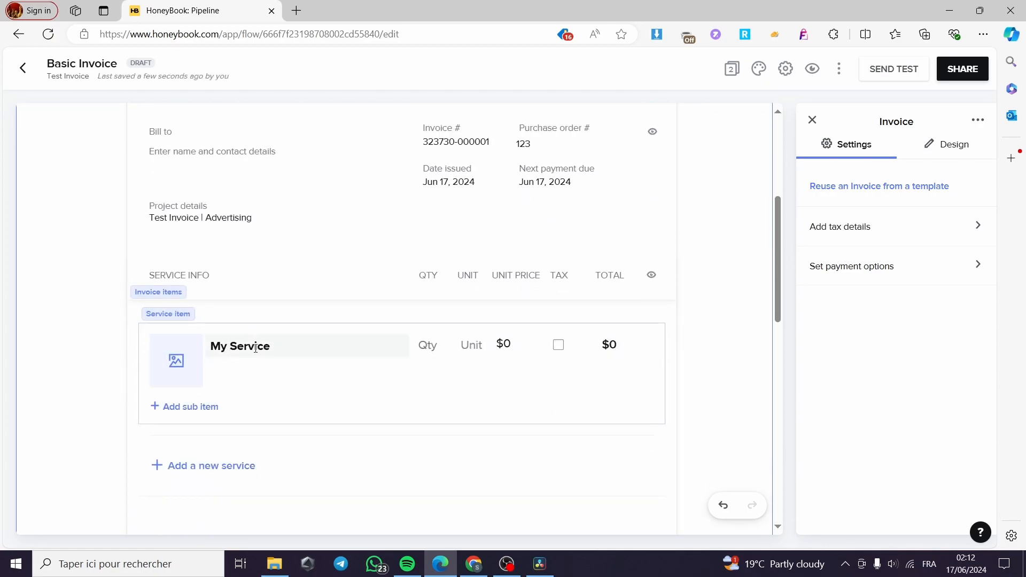
{"action": "left_click", "coordinate": [182, 369]}
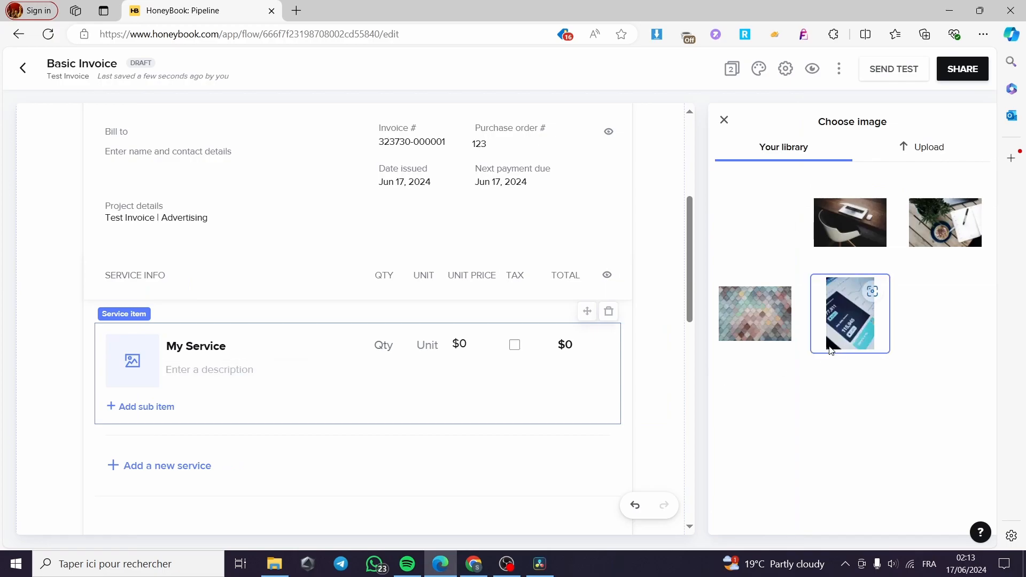
{"action": "left_click", "coordinate": [930, 233]}
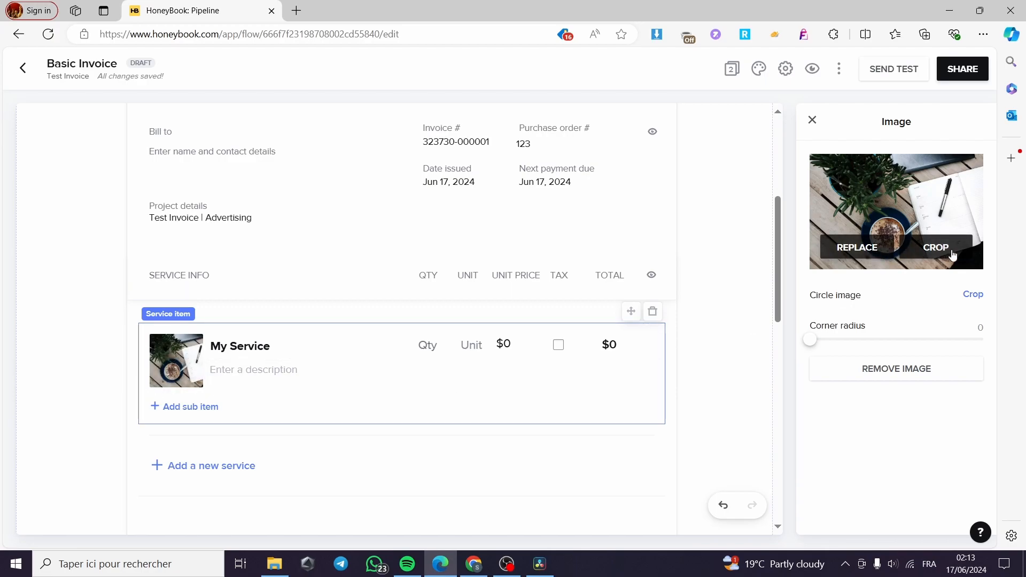
{"action": "mouse_move", "coordinate": [816, 347]}
{"action": "left_mouse_down"}
{"action": "mouse_move", "coordinate": [874, 345]}
{"action": "mouse_move", "coordinate": [809, 342]}
{"action": "left_mouse_up"}
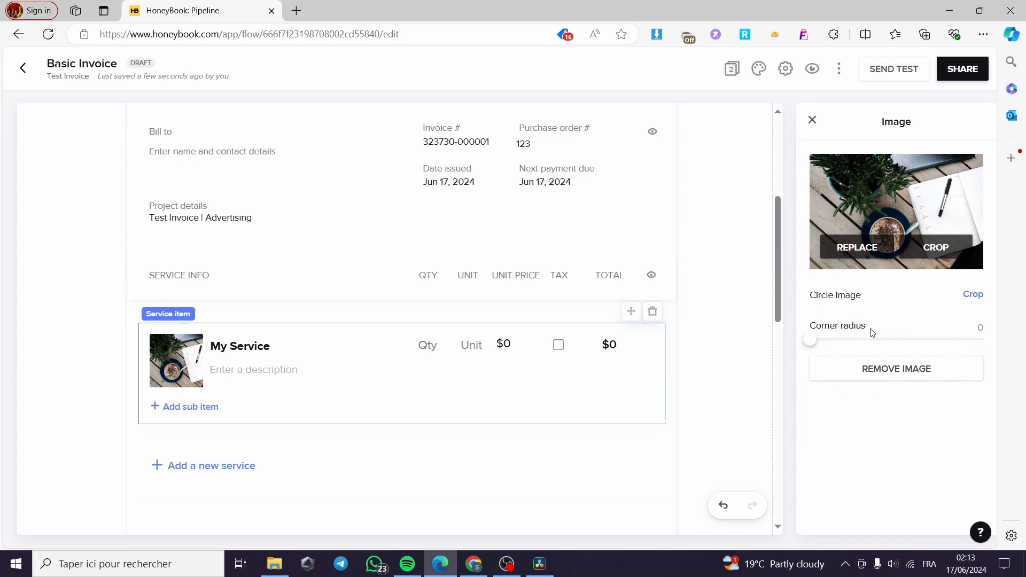
- Replace the My Service item with the saved service "Search Engine Optimization (SEO) Audit"
{"action": "left_click", "coordinate": [248, 346]}
{"action": "left_click_drag", "start_coordinate": [298, 346], "coordinate": [205, 347]}
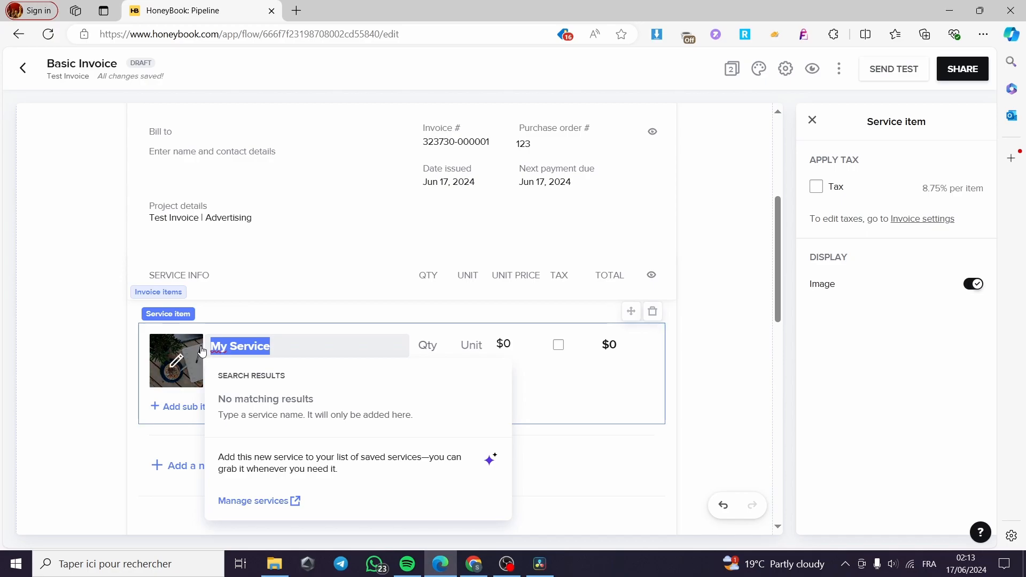
{"action": "type", "text": "Acco"}
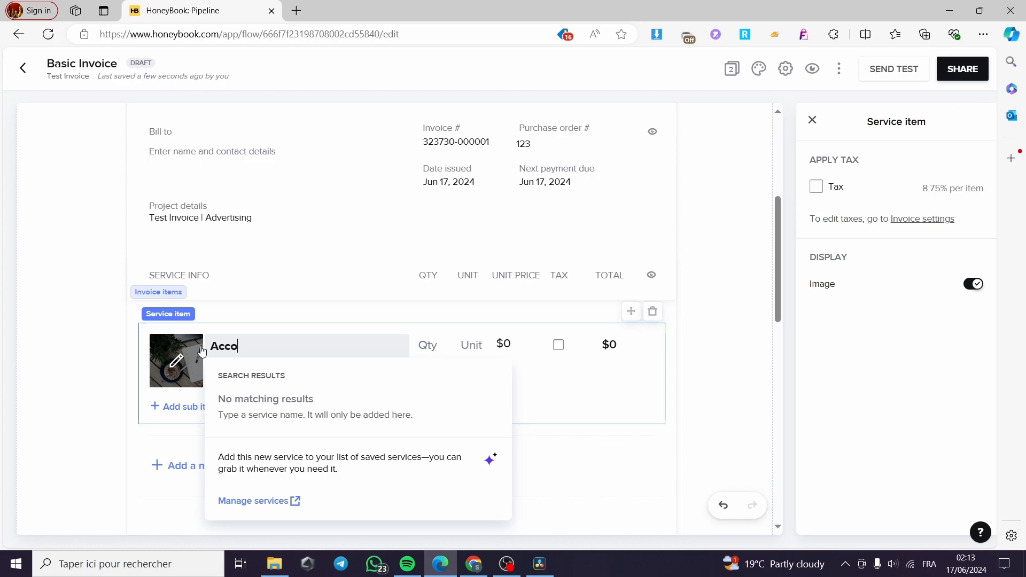
{"action": "key", "text": "BackSpace"}
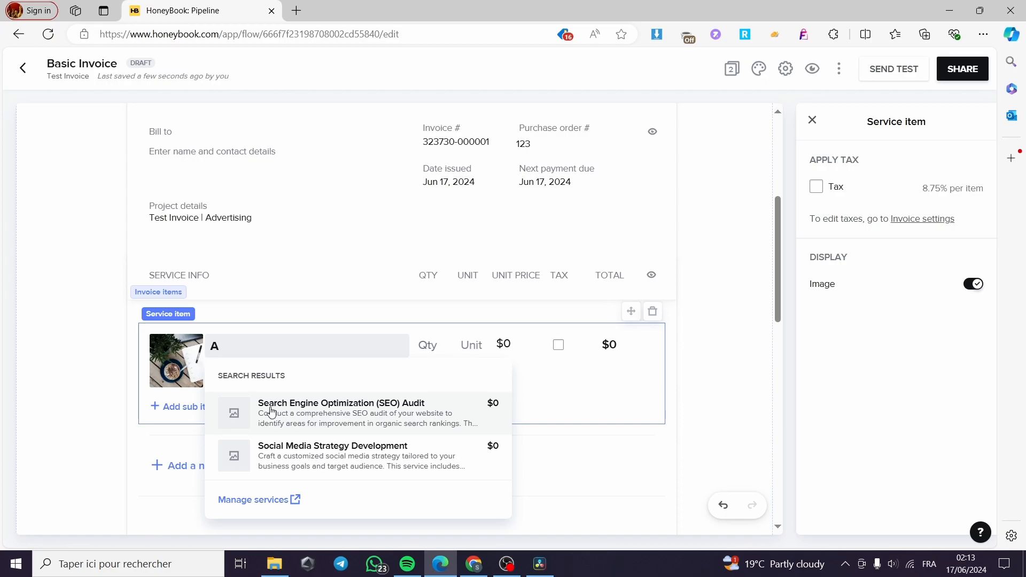
{"action": "left_click", "coordinate": [323, 417]}
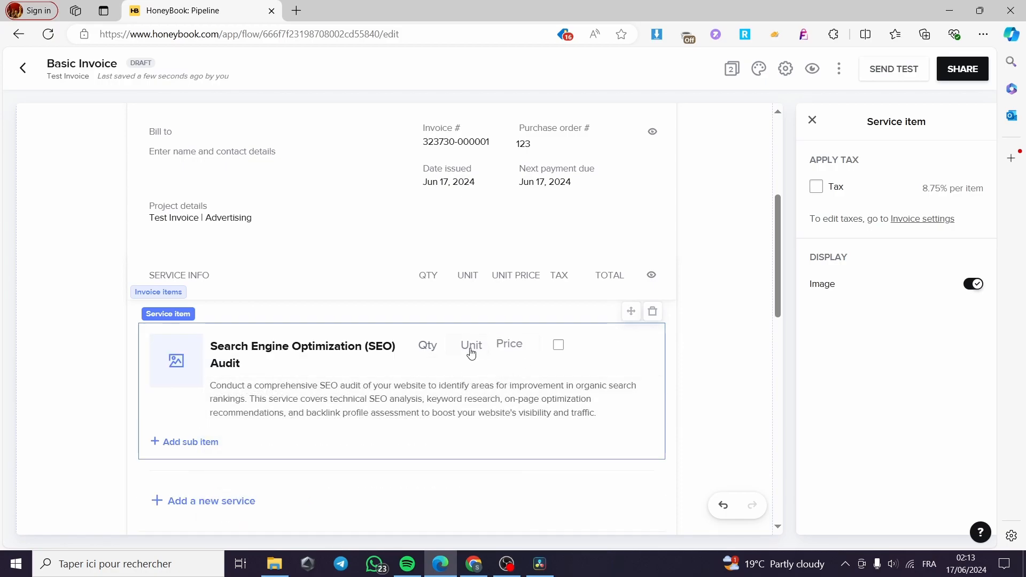
- Set the SEO Audit service's unit price to $150, its unit to Item and its quantity to 3
{"action": "left_click", "coordinate": [512, 345]}
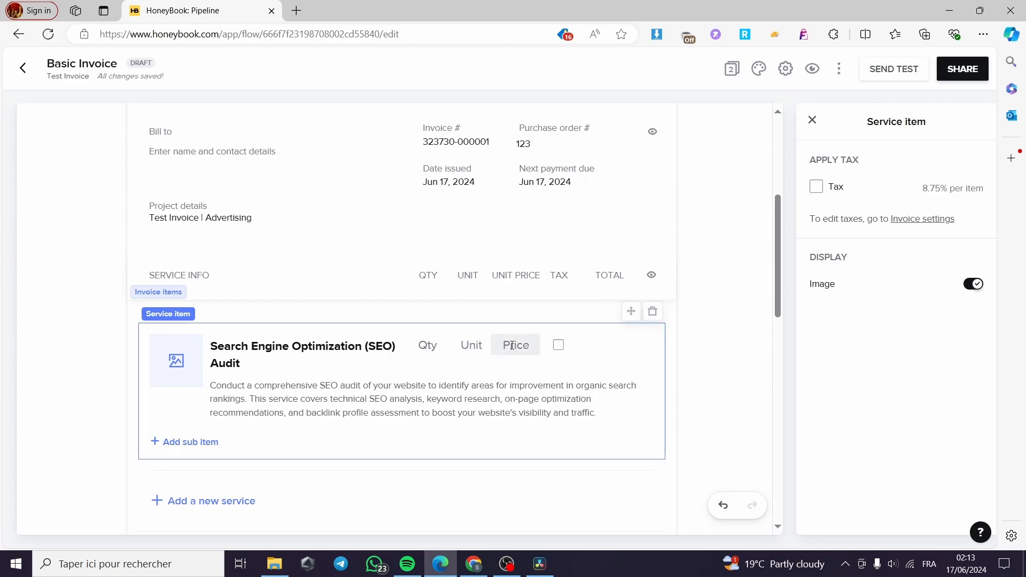
{"action": "type", "text": "150"}
{"action": "left_click", "coordinate": [472, 347]}
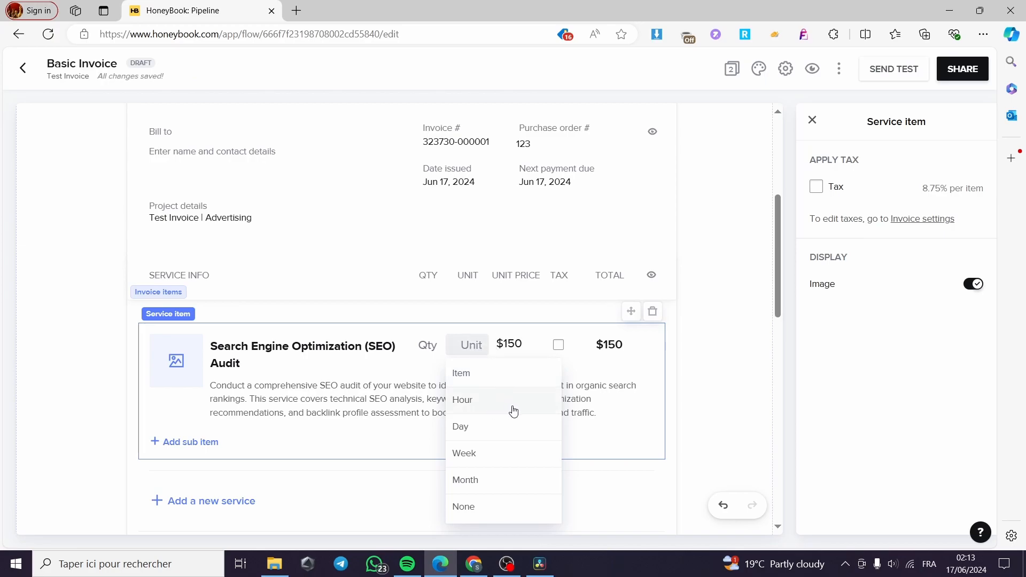
{"action": "left_click", "coordinate": [492, 378]}
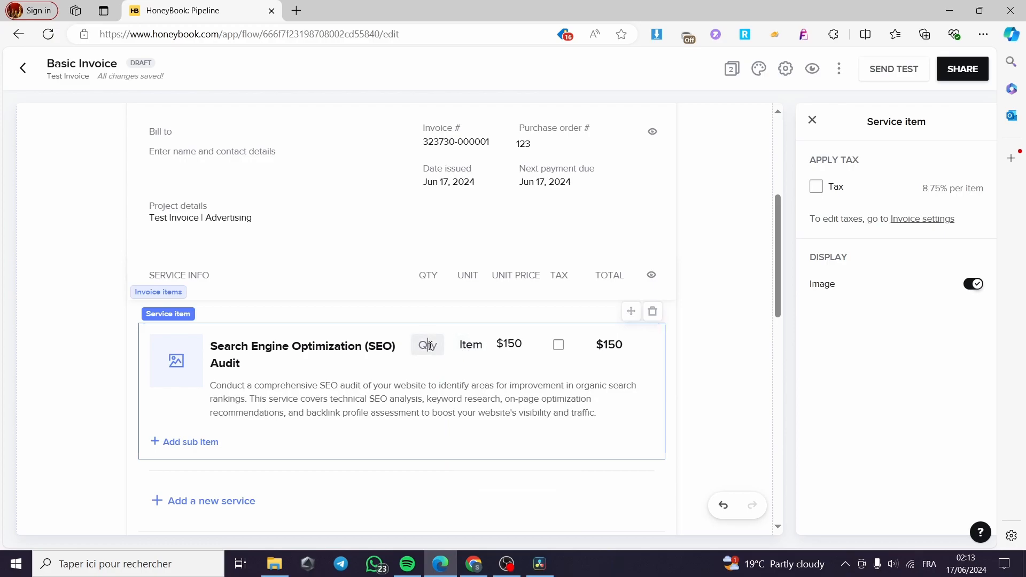
{"action": "left_click", "coordinate": [432, 328]}
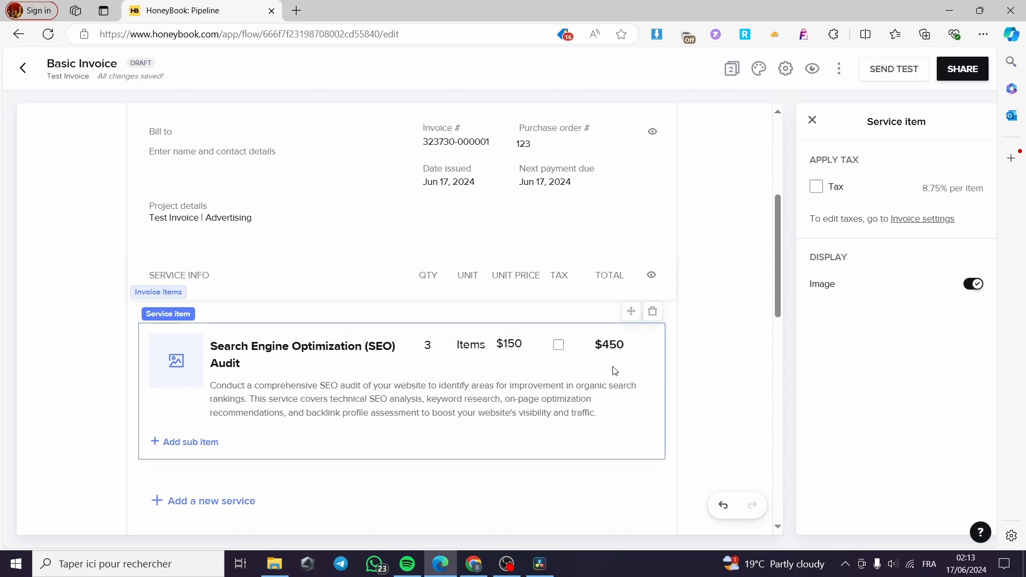
- Apply tax to the SEO Audit service and set the invoice's tax rate to 19%
{"action": "left_click", "coordinate": [558, 347]}
{"action": "left_click", "coordinate": [558, 347]}
{"action": "left_click", "coordinate": [558, 344]}
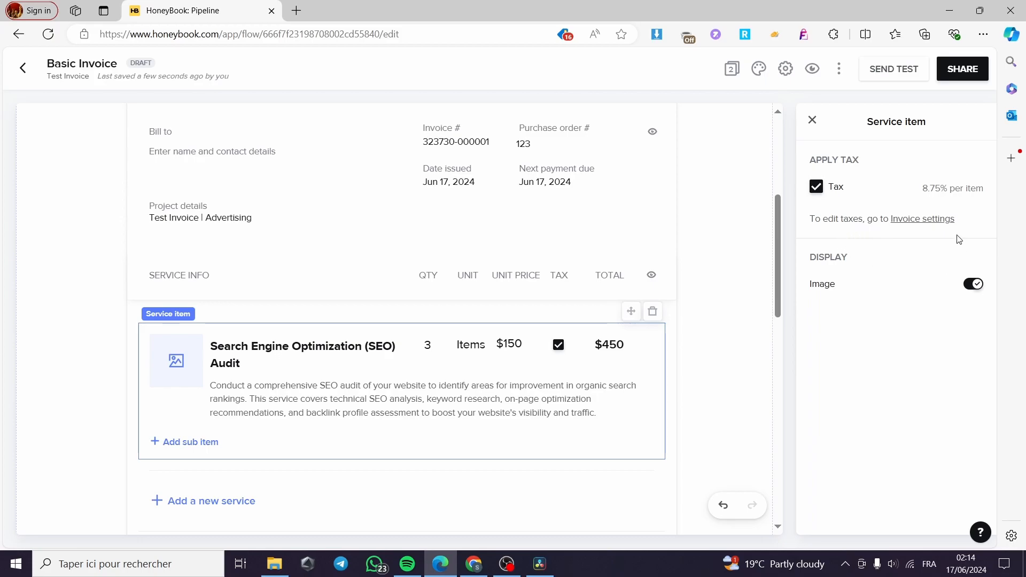
{"action": "left_click", "coordinate": [927, 221]}
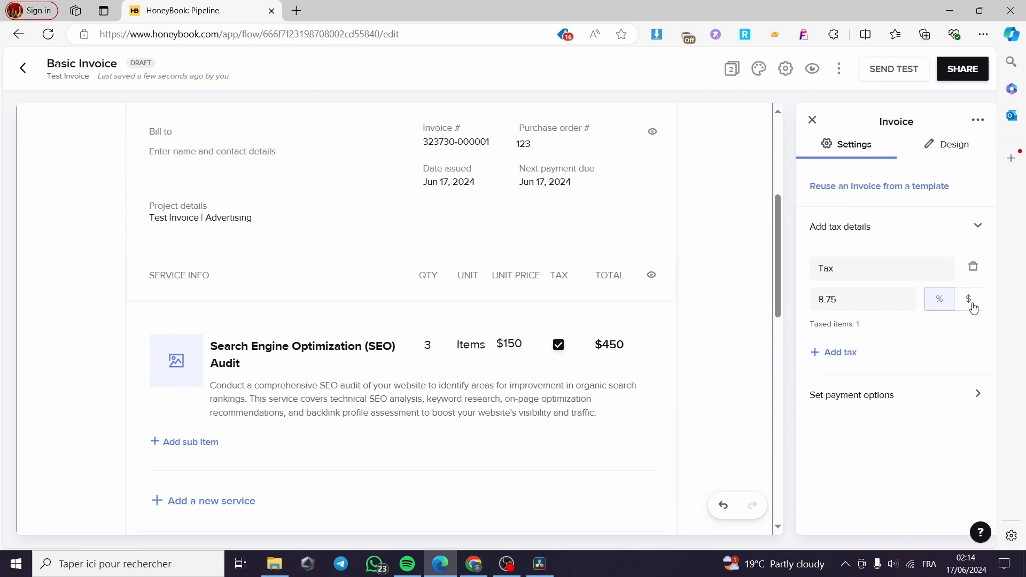
{"action": "left_click_drag", "start_coordinate": [887, 301], "coordinate": [808, 305]}
{"action": "type", "text": "19"}
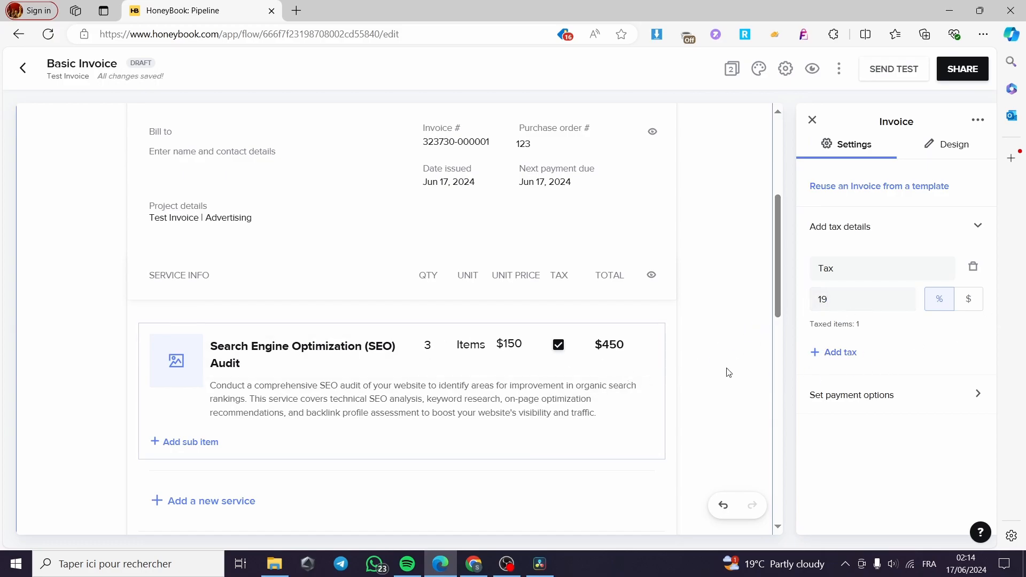
- Add an empty sub-item under the SEO Audit service and try repositioning it
{"action": "scroll", "coordinate": [609, 368], "scroll_direction": "down", "scroll_amount": 1}
{"action": "scroll", "coordinate": [617, 353], "scroll_direction": "down", "scroll_amount": 3}
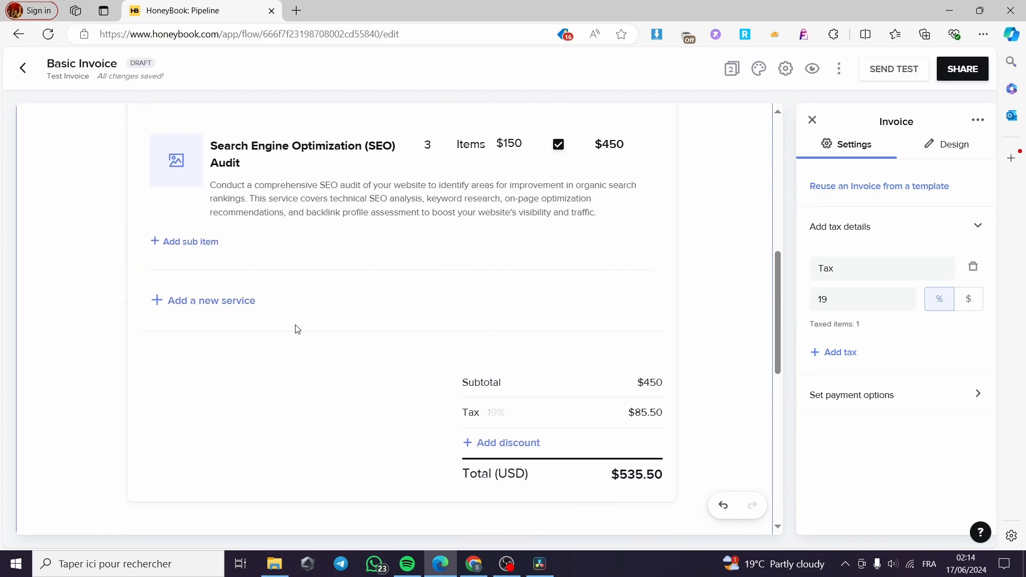
{"action": "left_click", "coordinate": [200, 241]}
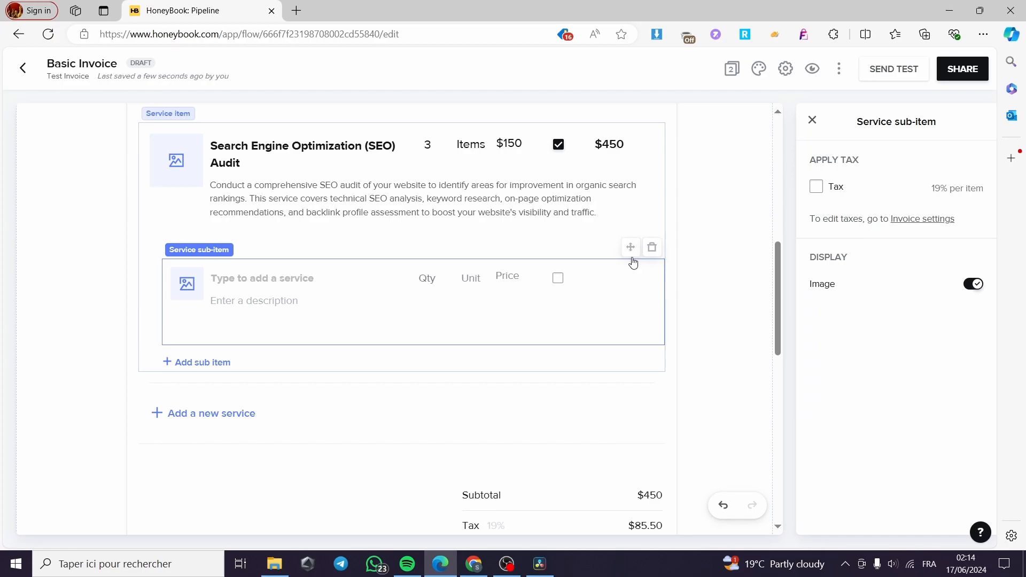
{"action": "left_click_drag", "start_coordinate": [631, 246], "coordinate": [590, 283]}
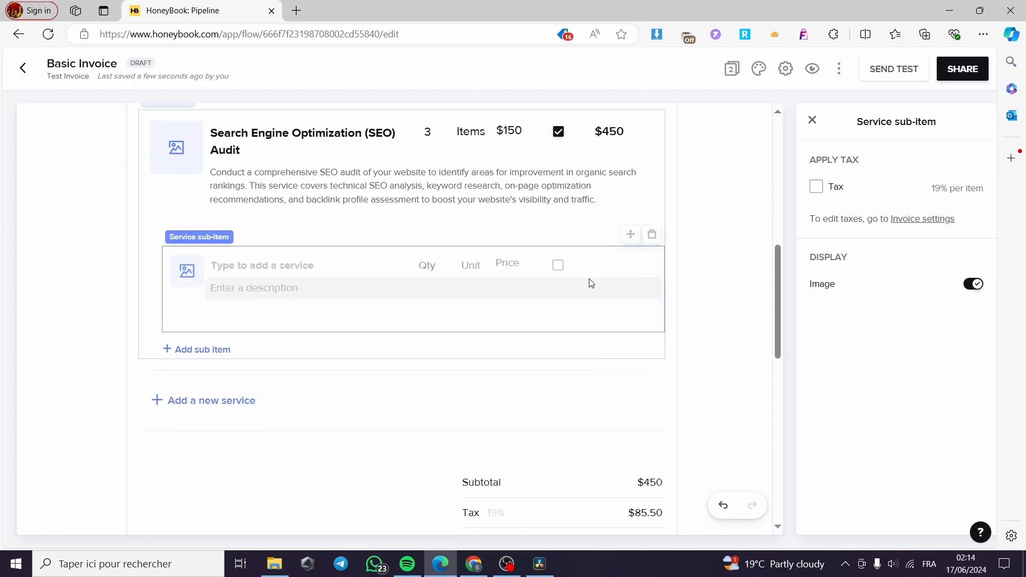
- Delete the empty sub-item under the SEO Audit service and add a new blank service line to the invoice
{"action": "left_click", "coordinate": [652, 235]}
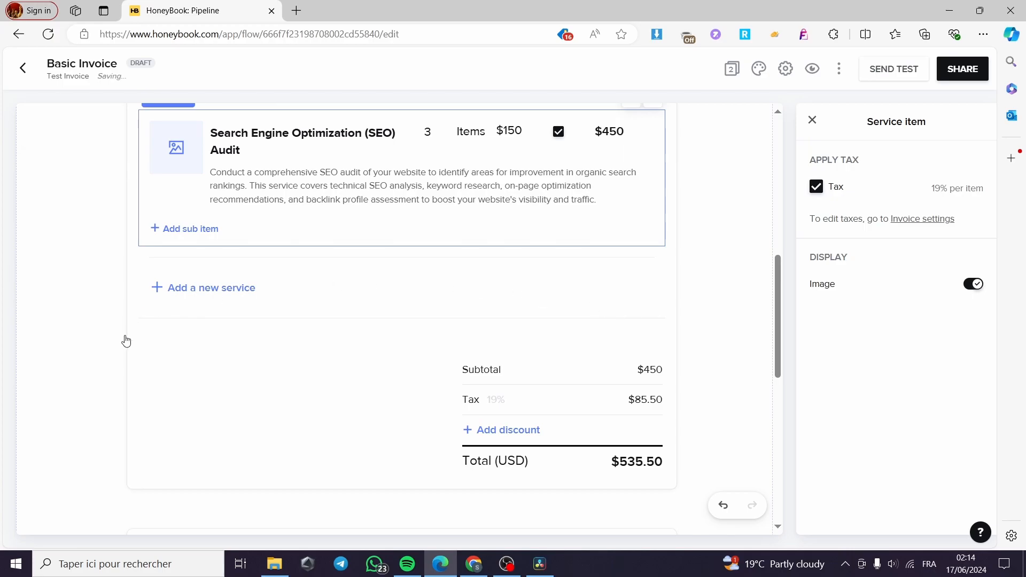
{"action": "scroll", "coordinate": [123, 339], "scroll_direction": "up", "scroll_amount": 1}
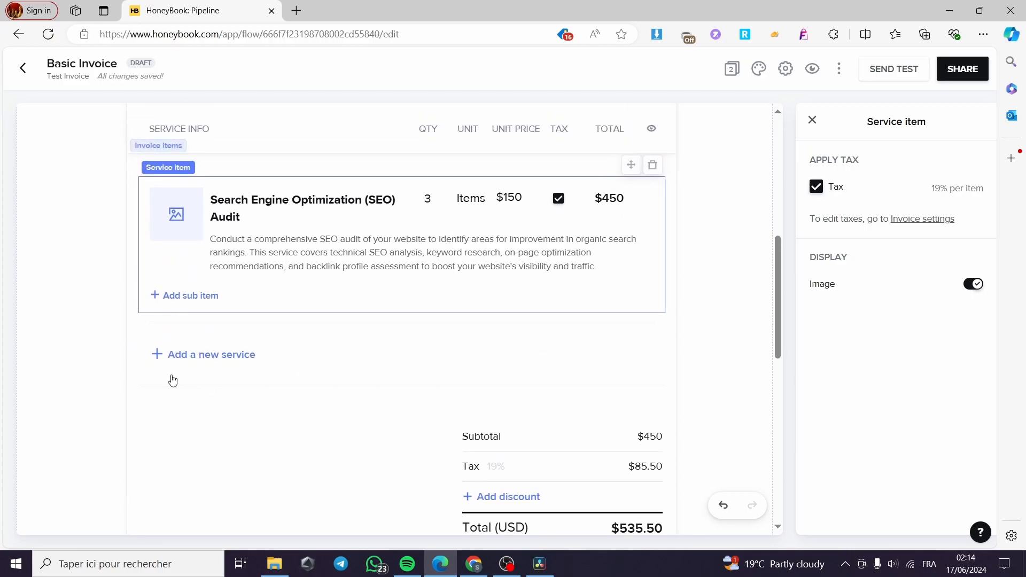
{"action": "left_click", "coordinate": [218, 356]}
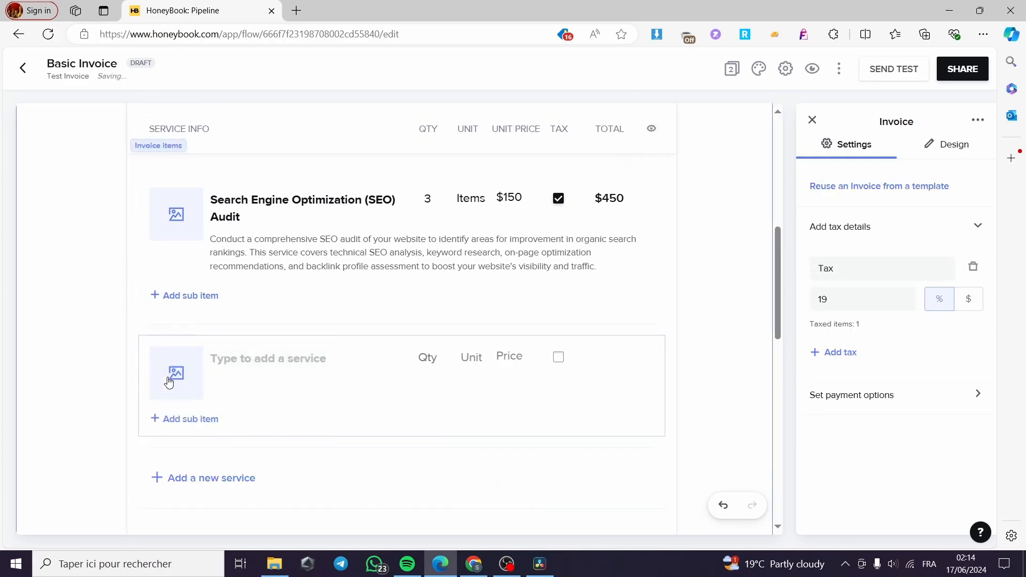
- Give the new service line the desk-and-chair library image and fill it with the saved service "Social Media Strategy Development"
{"action": "left_click", "coordinate": [178, 370]}
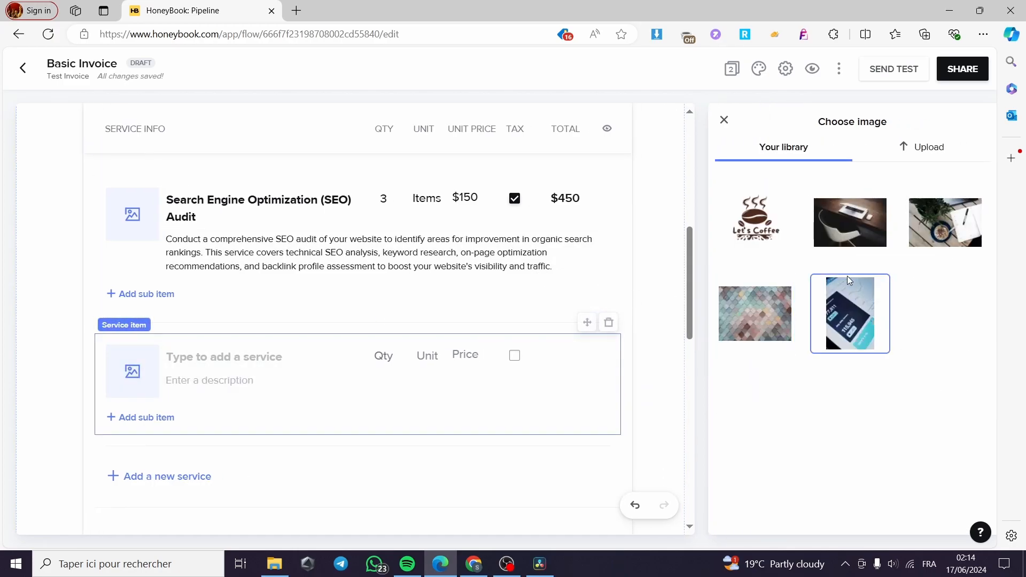
{"action": "left_click", "coordinate": [853, 219]}
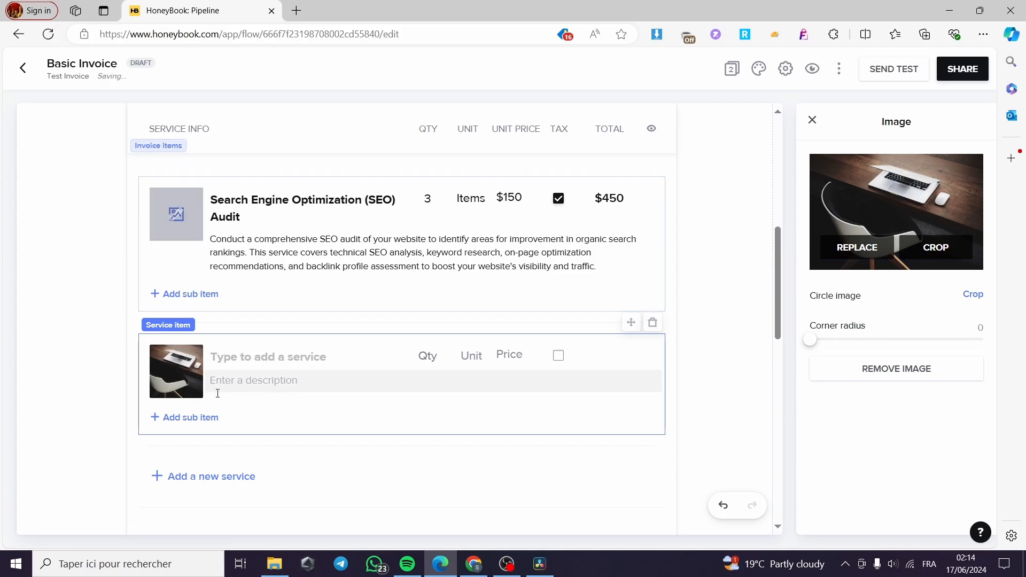
{"action": "left_click", "coordinate": [269, 361]}
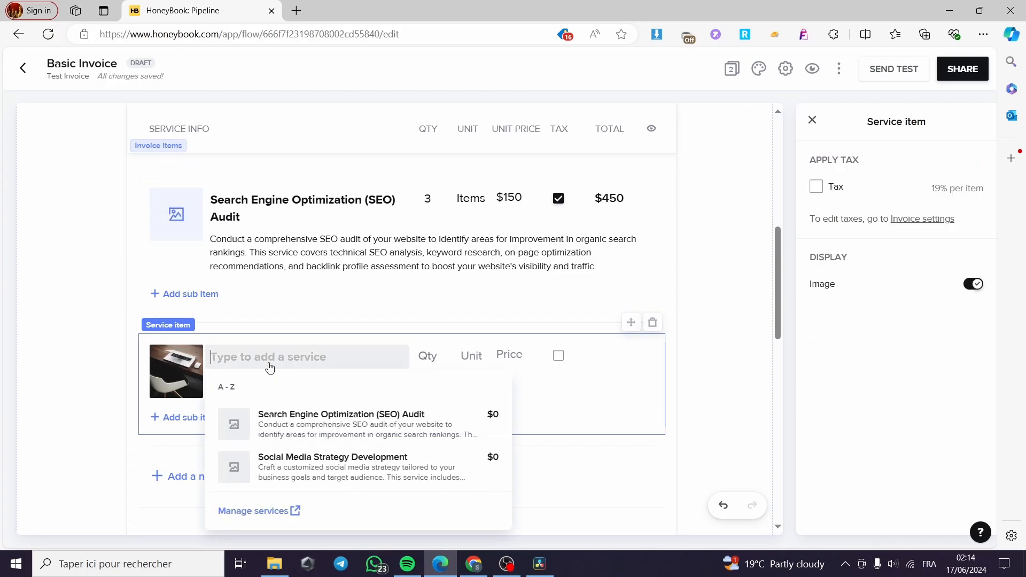
{"action": "left_click", "coordinate": [293, 471]}
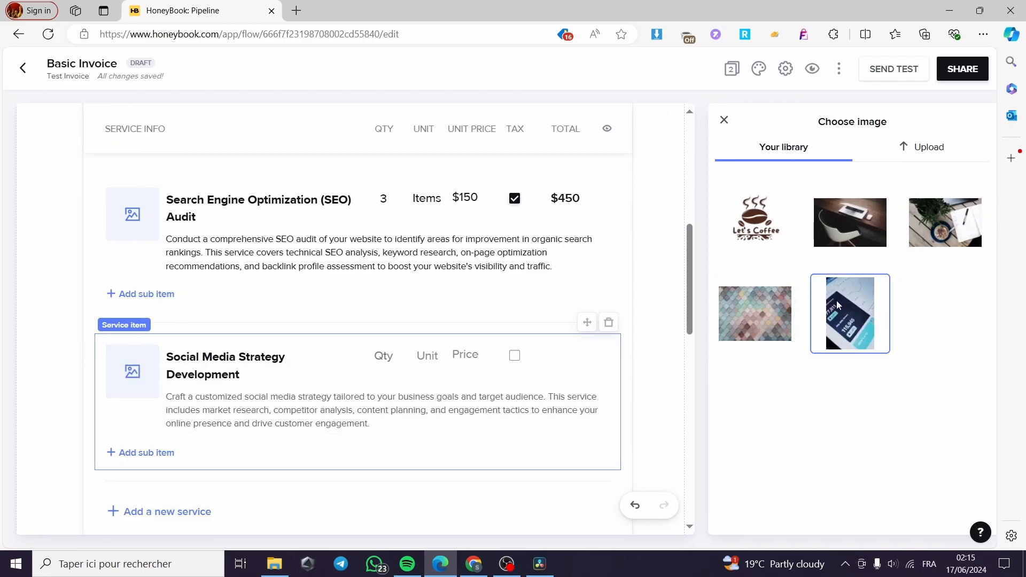
- Assign the desk-and-chair image to the Social Media Strategy service and the coffee-and-notebook image to the SEO Audit service
{"action": "left_click", "coordinate": [857, 222]}
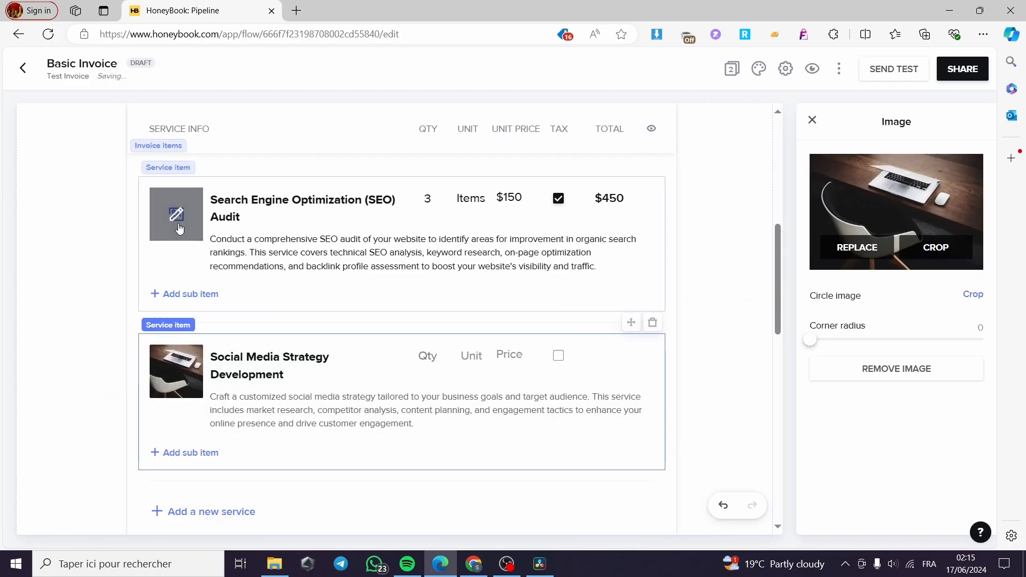
{"action": "left_click", "coordinate": [176, 216]}
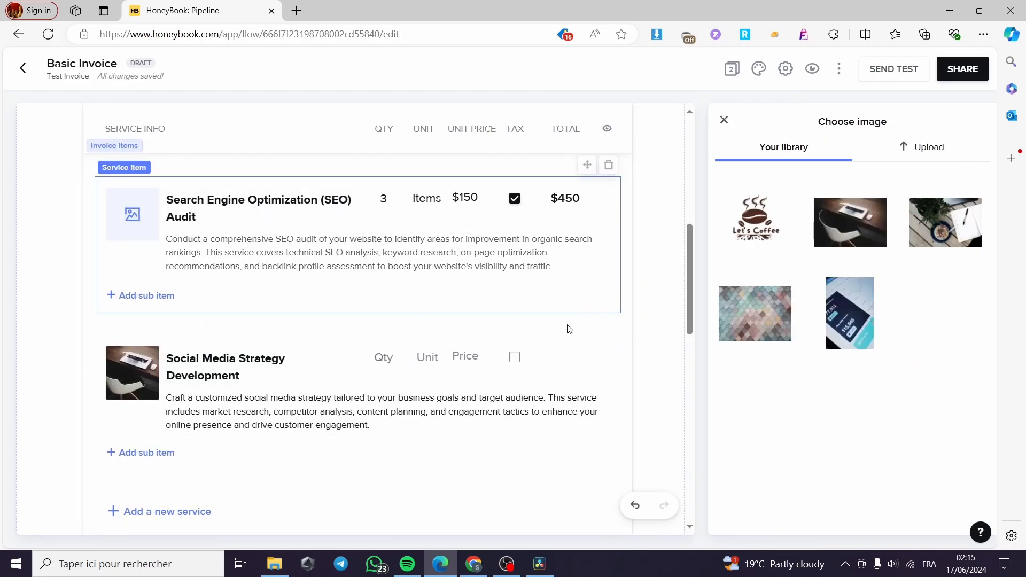
{"action": "left_click", "coordinate": [940, 236]}
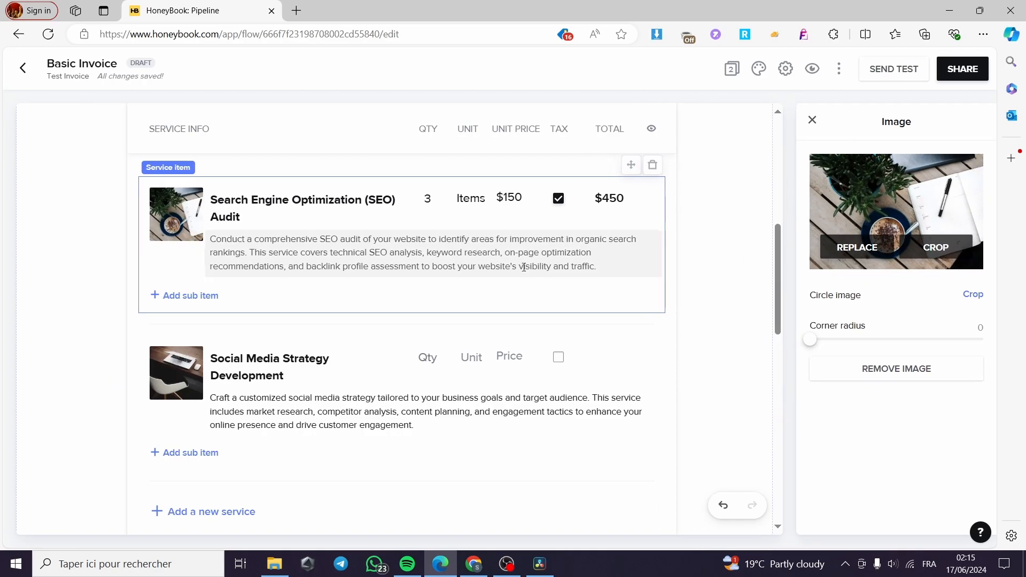
- Set the Social Media Strategy Development service's unit price to $500 and its quantity to 5
{"action": "left_click", "coordinate": [523, 359]}
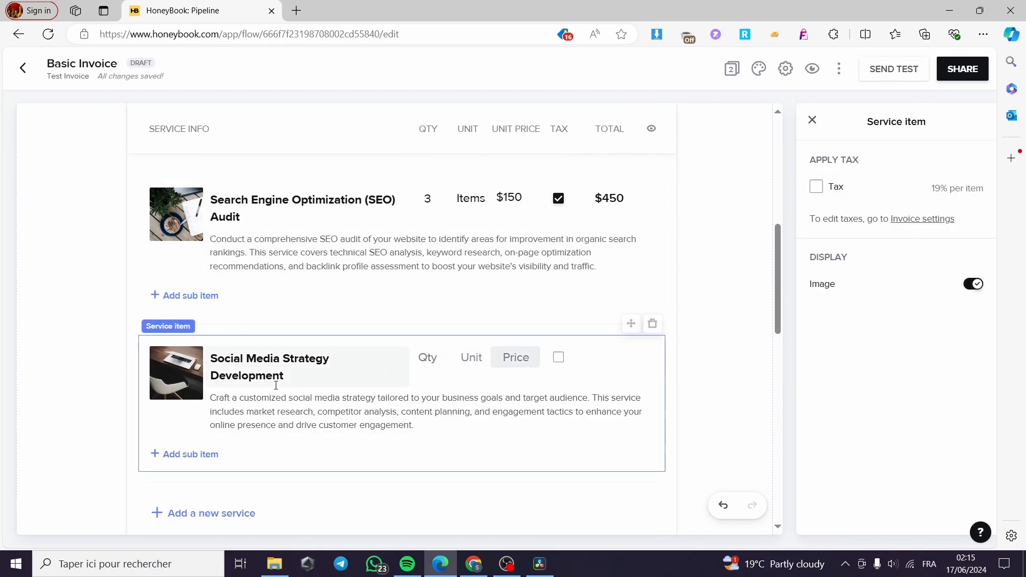
{"action": "type", "text": "500"}
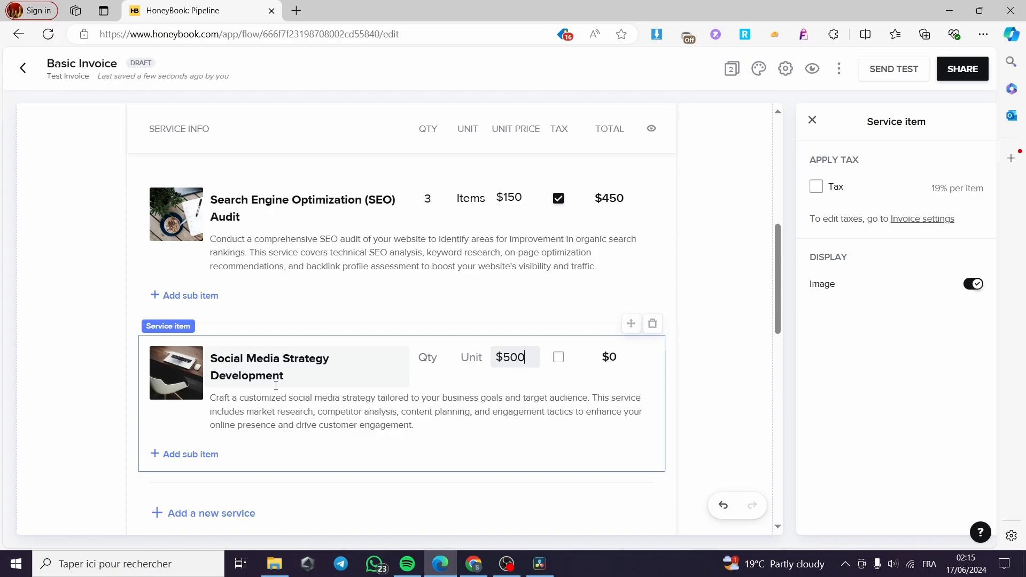
{"action": "left_click", "coordinate": [472, 358]}
{"action": "left_click", "coordinate": [471, 358]}
{"action": "left_click", "coordinate": [429, 357]}
{"action": "type", "text": "5"}
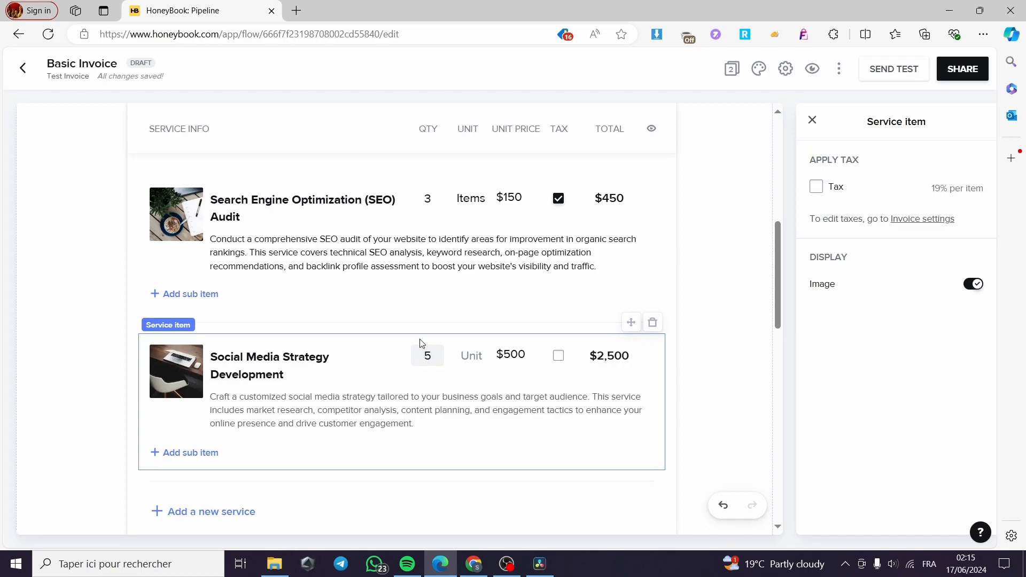
- Check the tax entry in the invoice summary and switch the payment plan to "Client selects plan"
{"action": "scroll", "coordinate": [620, 386], "scroll_direction": "down", "scroll_amount": 4}
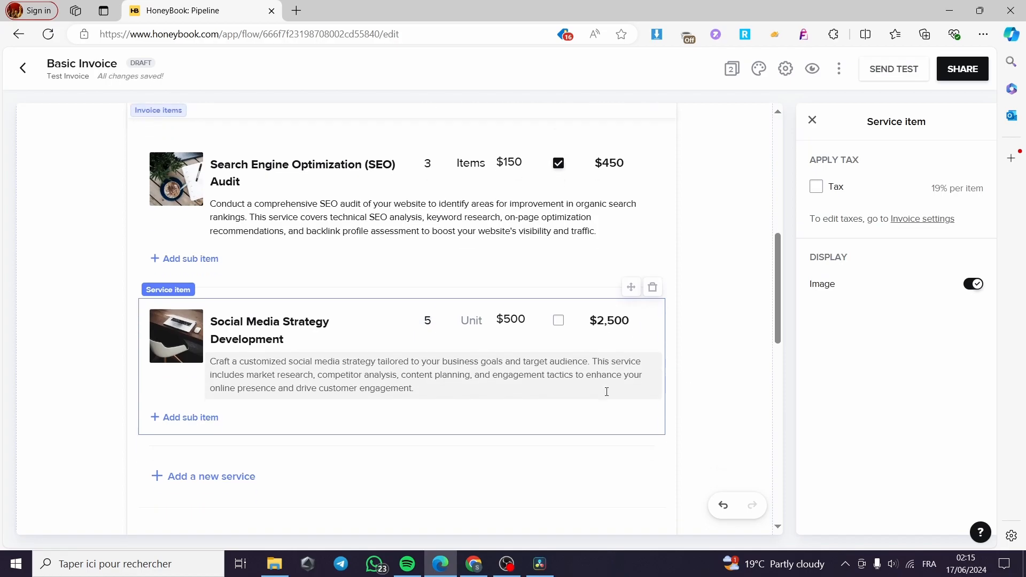
{"action": "scroll", "coordinate": [542, 359], "scroll_direction": "down", "scroll_amount": 3}
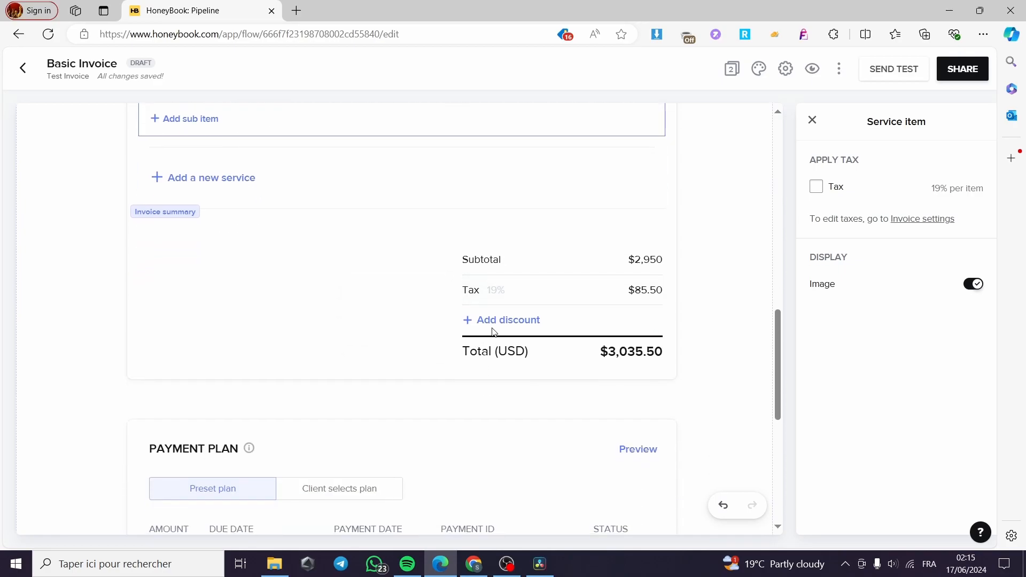
{"action": "left_click", "coordinate": [500, 297]}
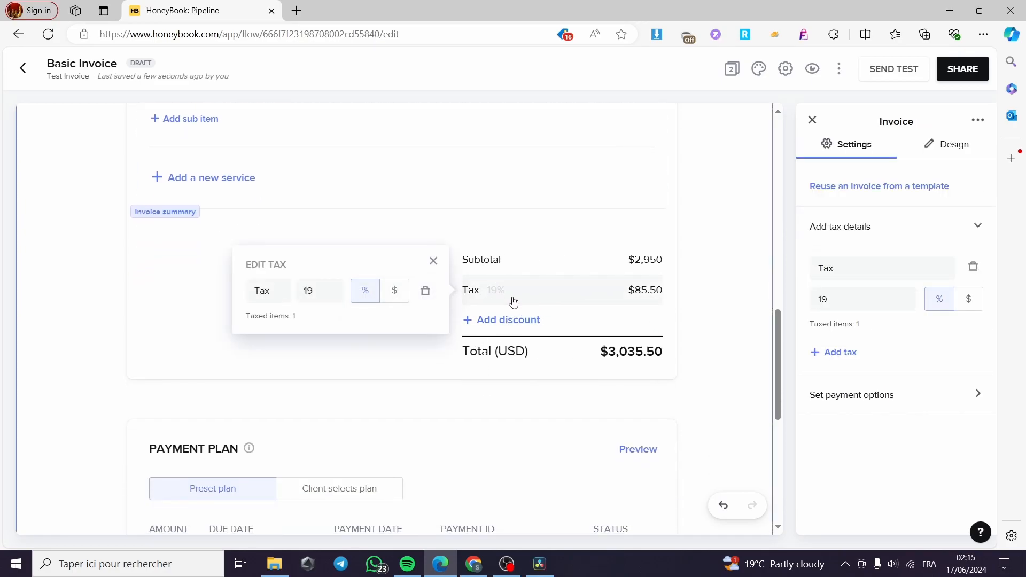
{"action": "scroll", "coordinate": [529, 295], "scroll_direction": "down", "scroll_amount": 1}
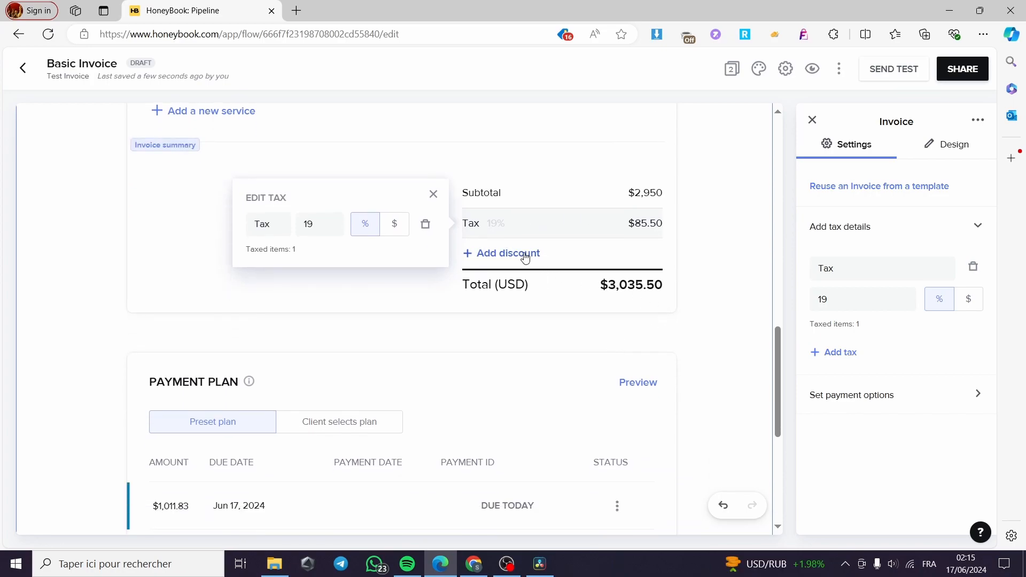
{"action": "scroll", "coordinate": [518, 323], "scroll_direction": "down", "scroll_amount": 2}
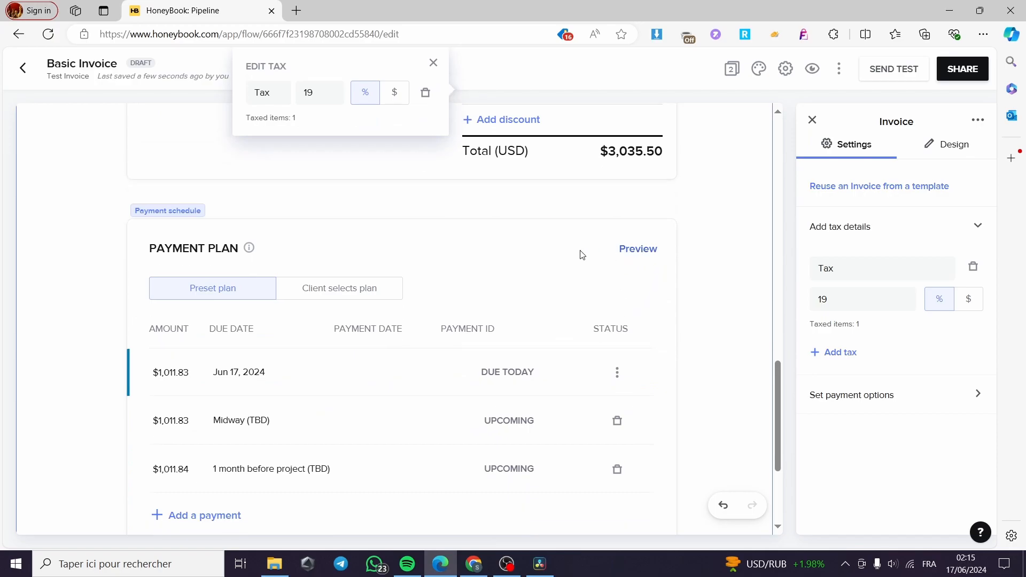
{"action": "scroll", "coordinate": [242, 244], "scroll_direction": "down", "scroll_amount": 1}
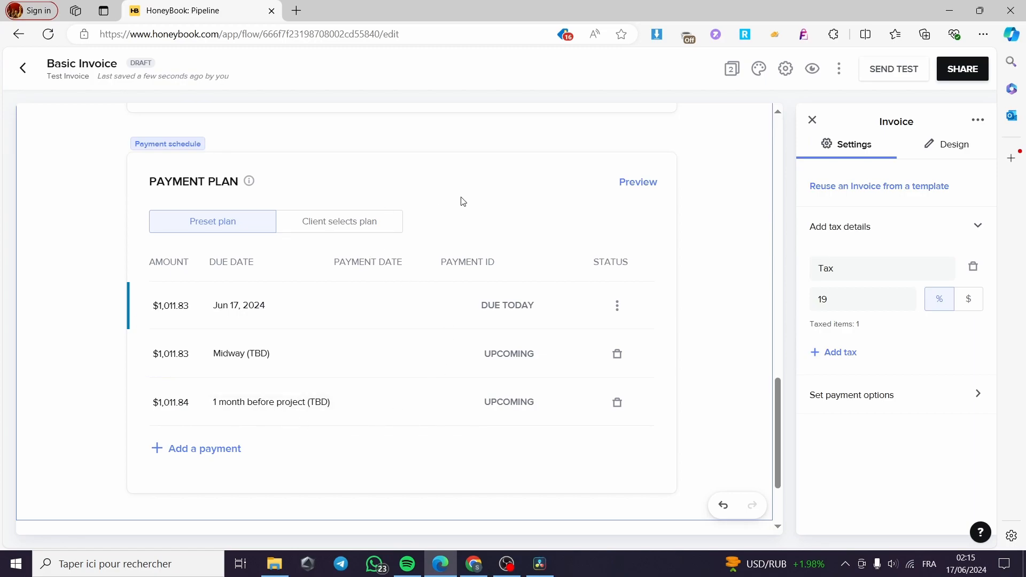
{"action": "left_click", "coordinate": [352, 231]}
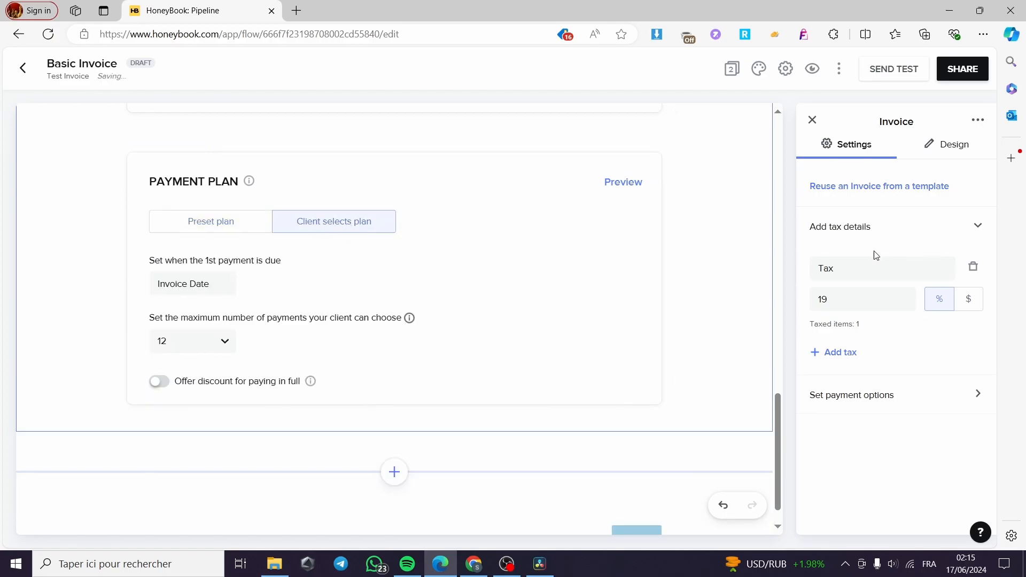
- Set the Invoice page's background color to blue (#6B94CC) and review the page
{"action": "scroll", "coordinate": [217, 309], "scroll_direction": "up", "scroll_amount": 3}
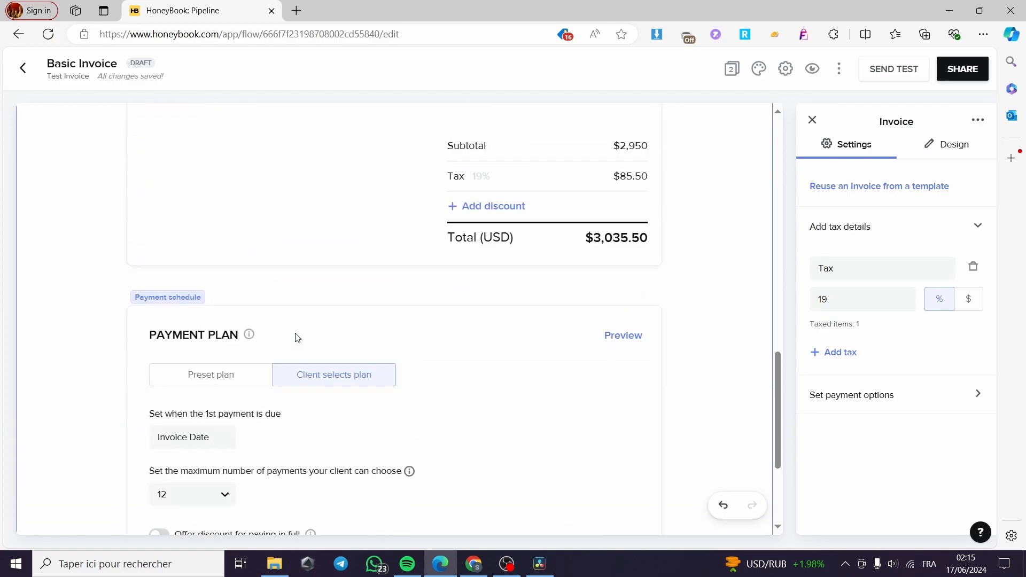
{"action": "scroll", "coordinate": [298, 337], "scroll_direction": "up", "scroll_amount": 10}
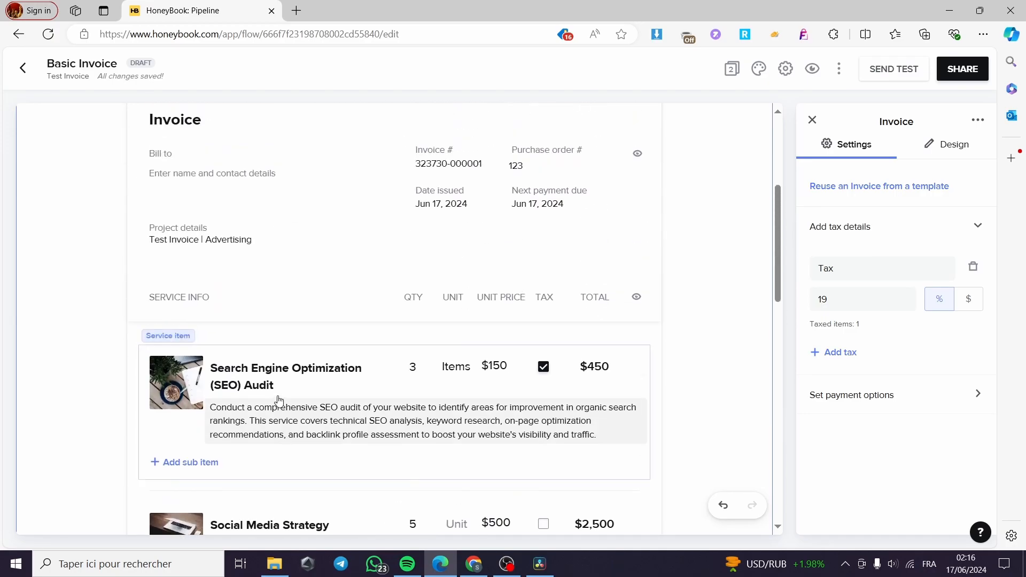
{"action": "scroll", "coordinate": [279, 402], "scroll_direction": "up", "scroll_amount": 5}
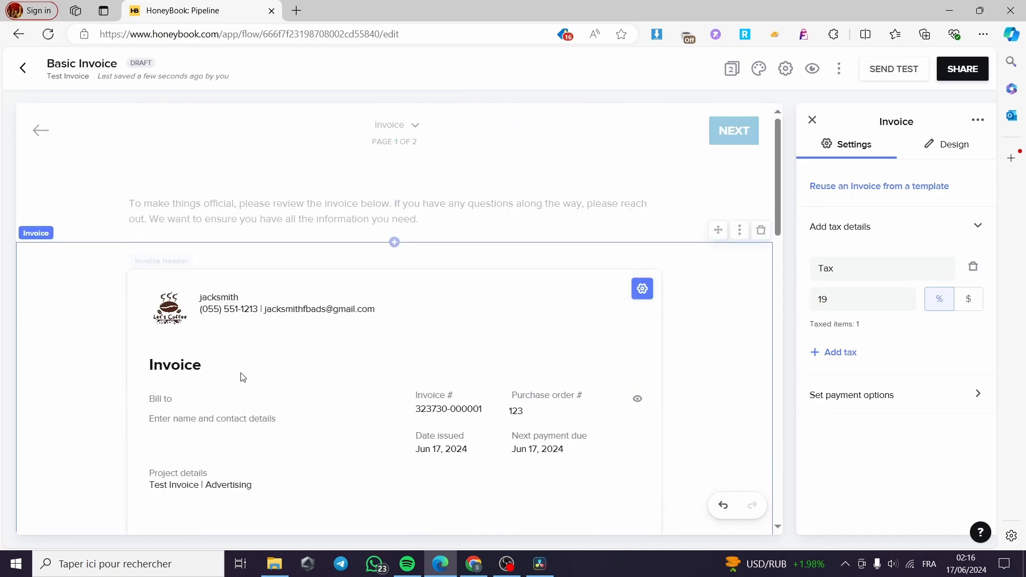
{"action": "left_click", "coordinate": [812, 120]}
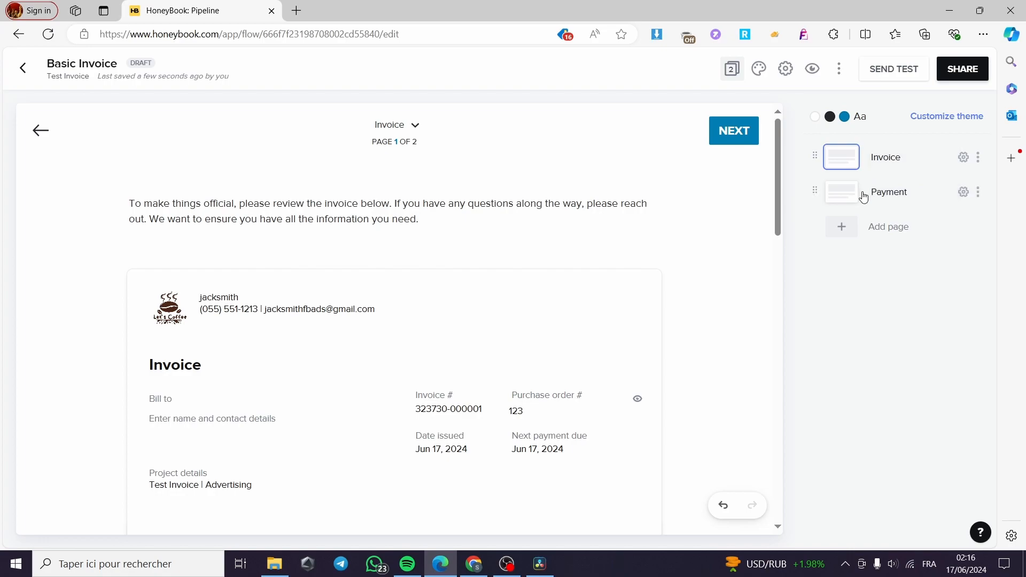
{"action": "left_click", "coordinate": [963, 157]}
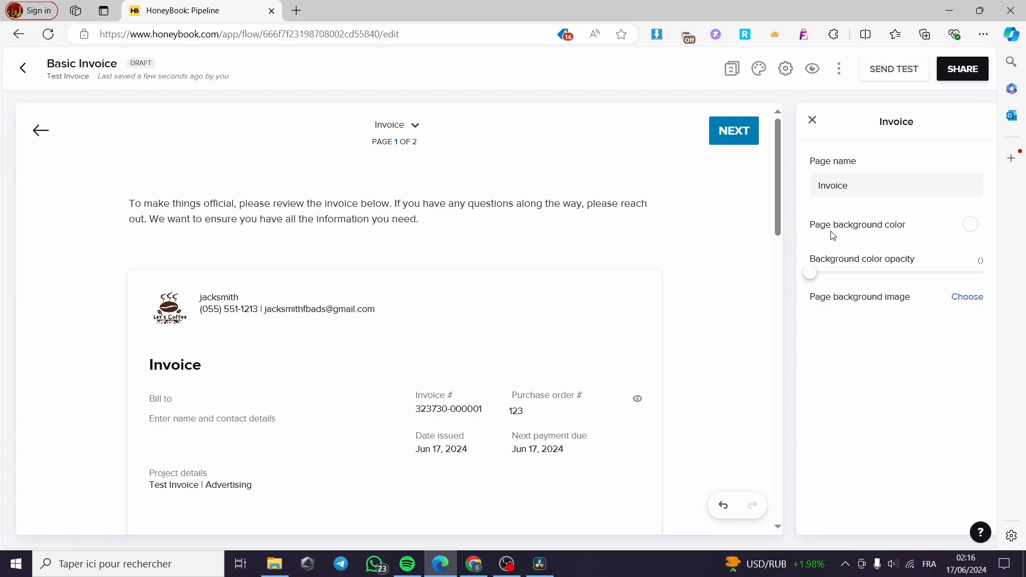
{"action": "left_click", "coordinate": [970, 226]}
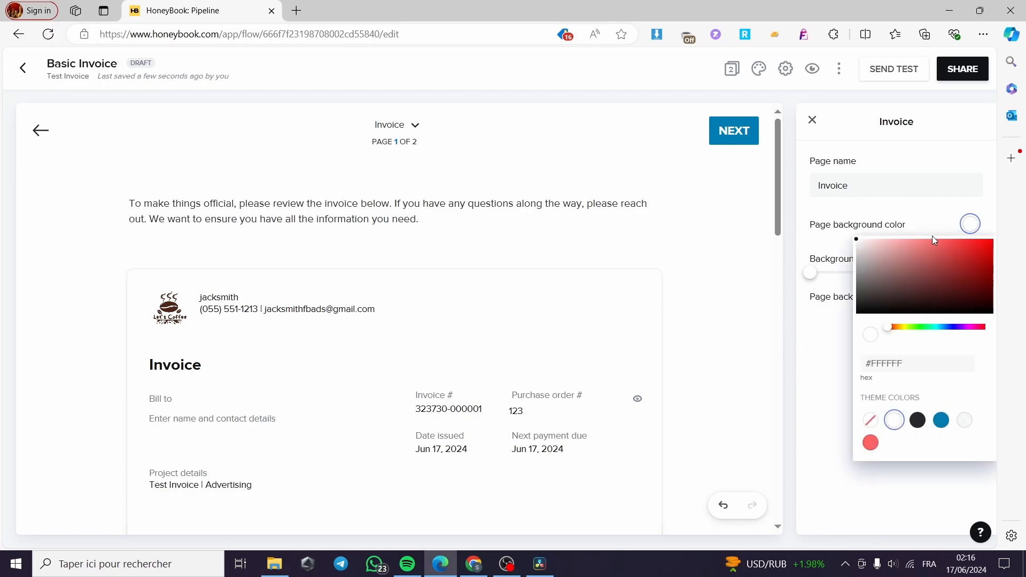
{"action": "left_click", "coordinate": [961, 244]}
{"action": "left_click_drag", "start_coordinate": [932, 257], "coordinate": [921, 254]}
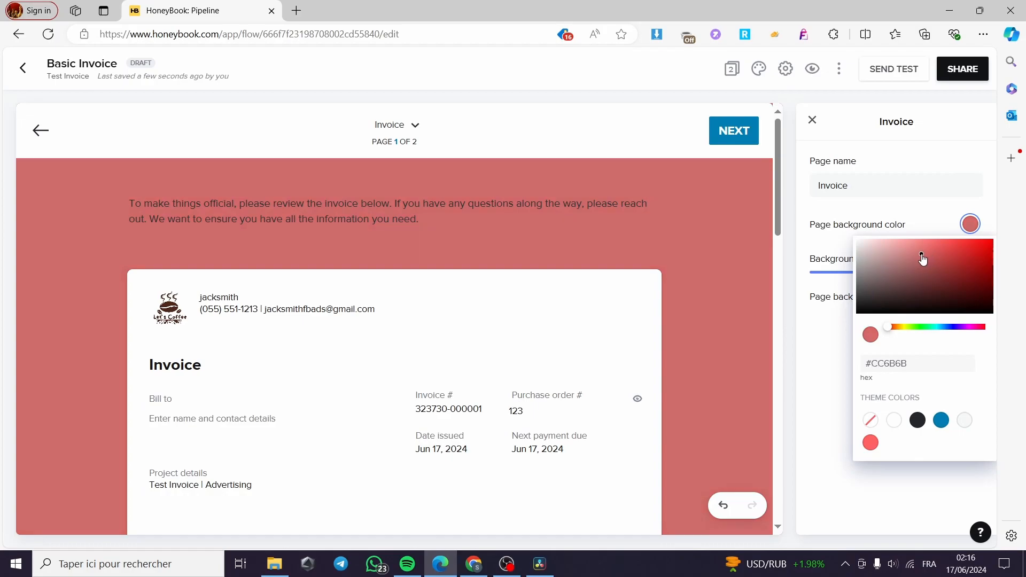
{"action": "left_click", "coordinate": [946, 327]}
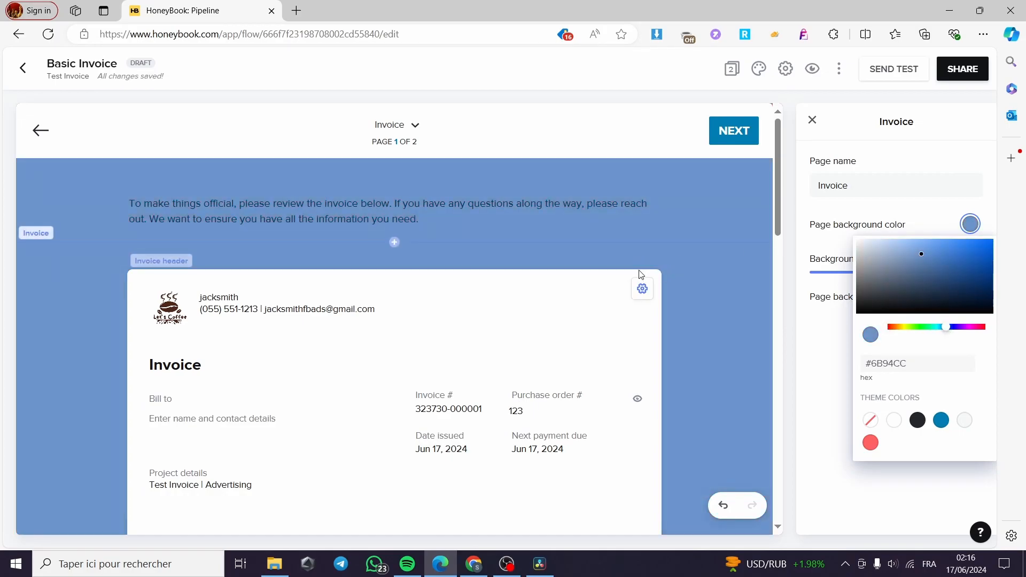
{"action": "scroll", "coordinate": [698, 324], "scroll_direction": "down", "scroll_amount": 8}
{"action": "scroll", "coordinate": [565, 365], "scroll_direction": "down", "scroll_amount": 11}
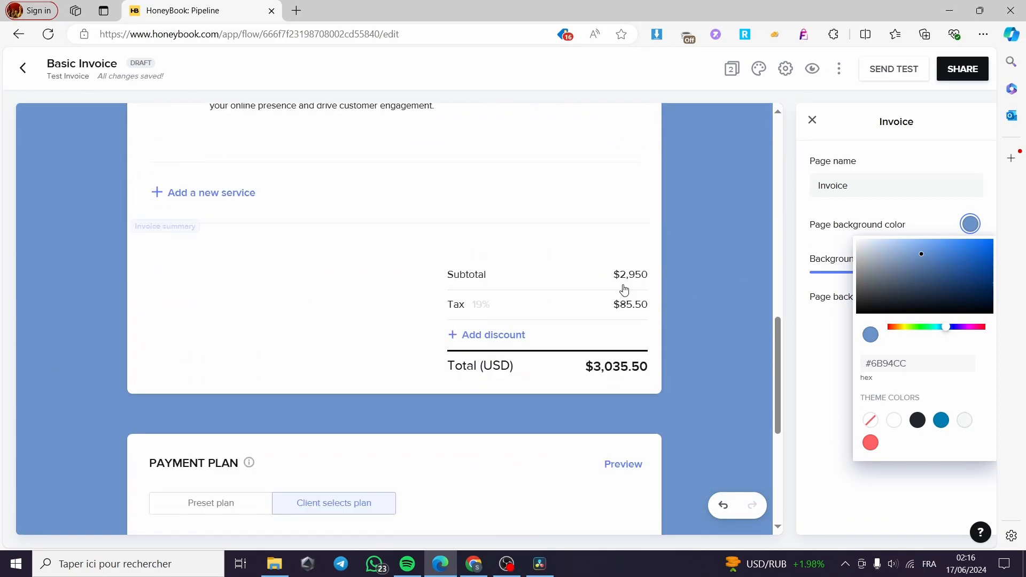
{"action": "scroll", "coordinate": [539, 333], "scroll_direction": "up", "scroll_amount": 10}
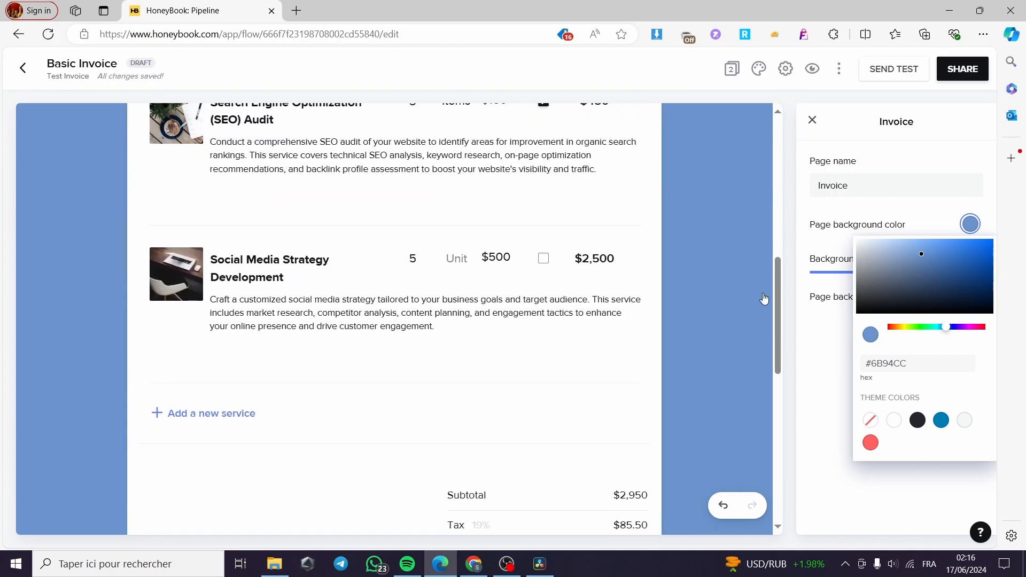
{"action": "left_click", "coordinate": [812, 120]}
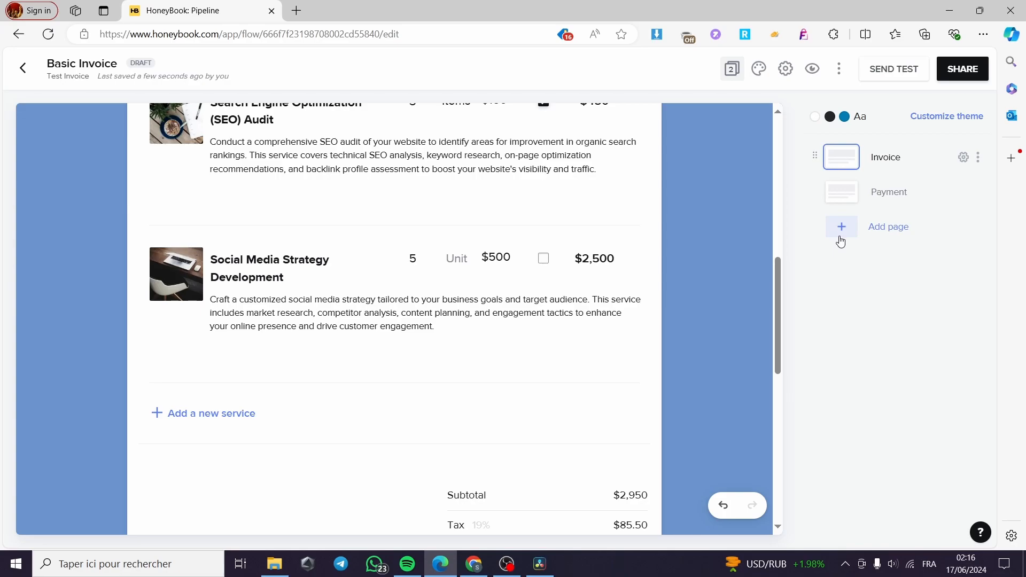
- Open the color and layout design options of the invoice block
{"action": "scroll", "coordinate": [350, 242], "scroll_direction": "up", "scroll_amount": 4}
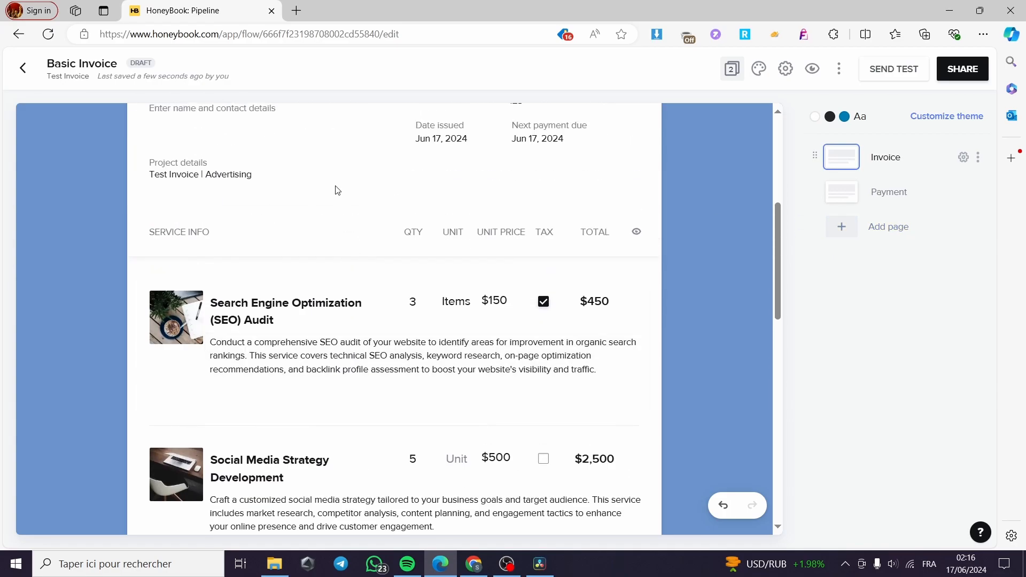
{"action": "left_click", "coordinate": [387, 212]}
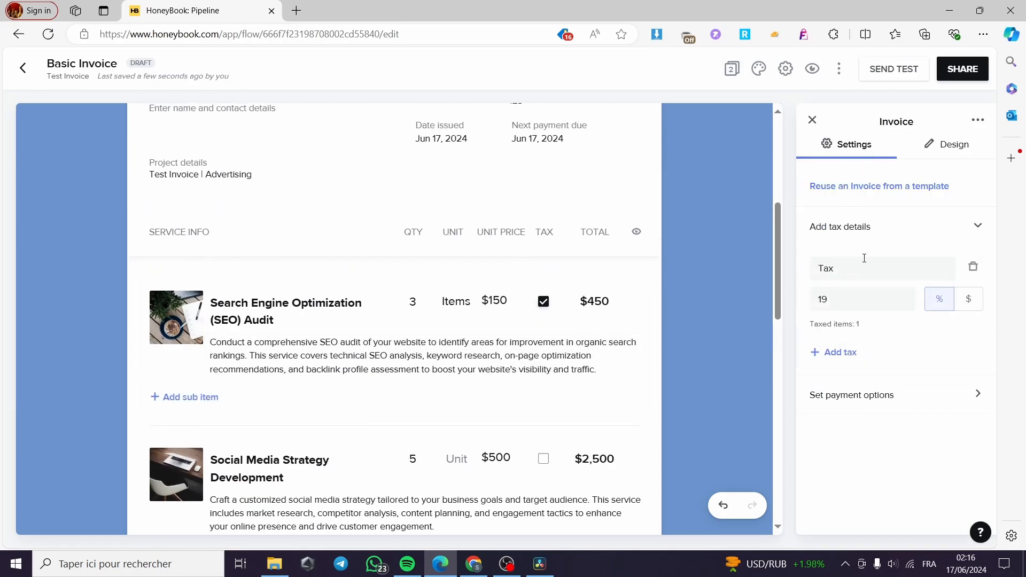
{"action": "left_click", "coordinate": [942, 145]}
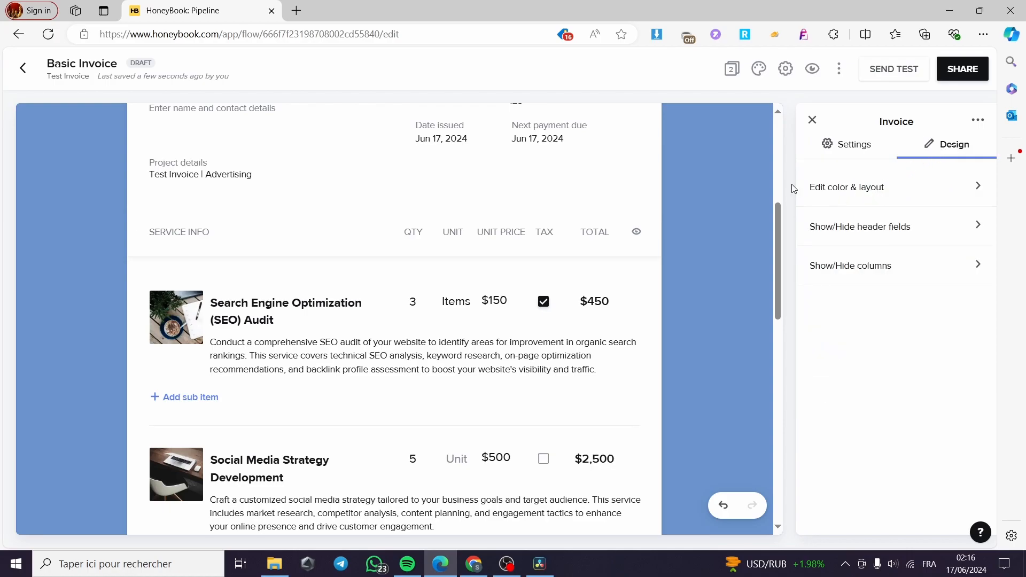
{"action": "left_click", "coordinate": [857, 187]}
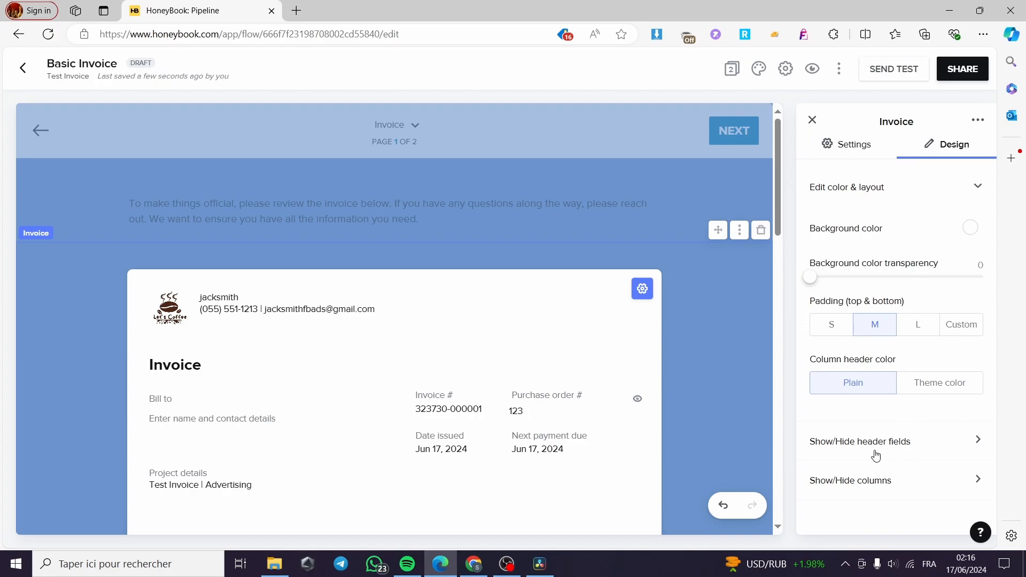
- Examine the invoice block's show/hide column options and its additional block actions
{"action": "left_click", "coordinate": [925, 482]}
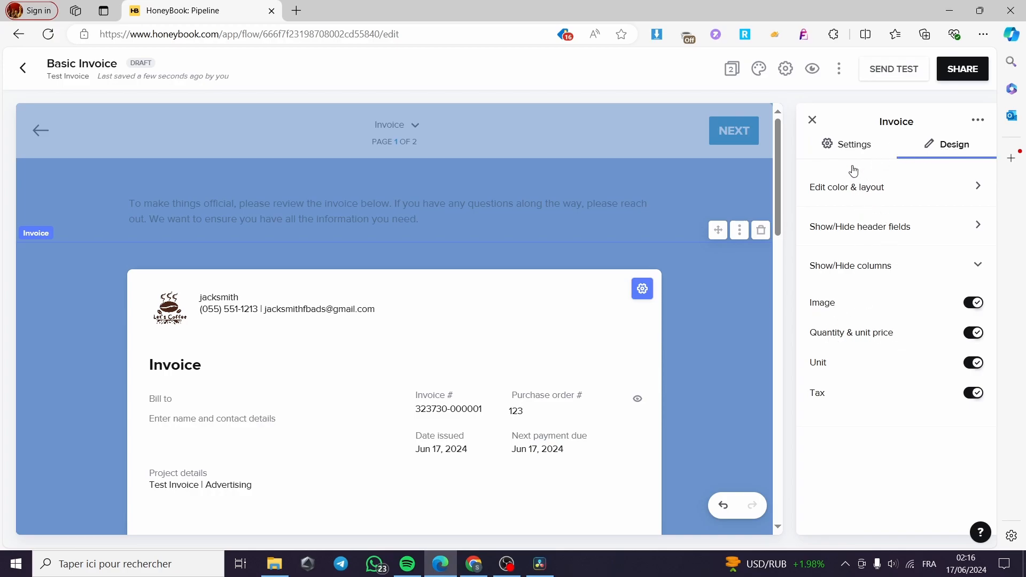
{"action": "left_click", "coordinate": [849, 144]}
{"action": "left_click", "coordinate": [922, 146]}
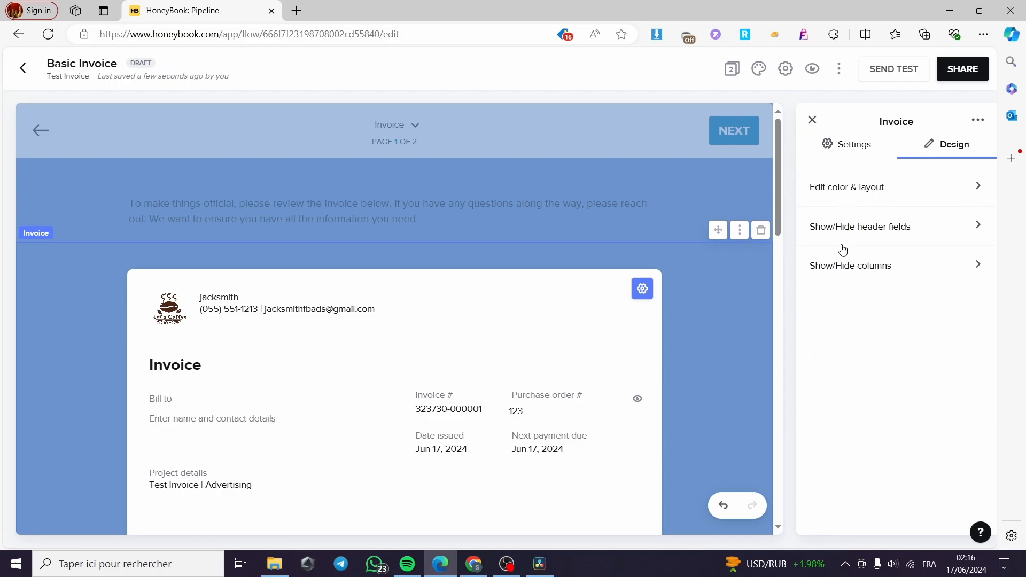
{"action": "left_click", "coordinate": [977, 121]}
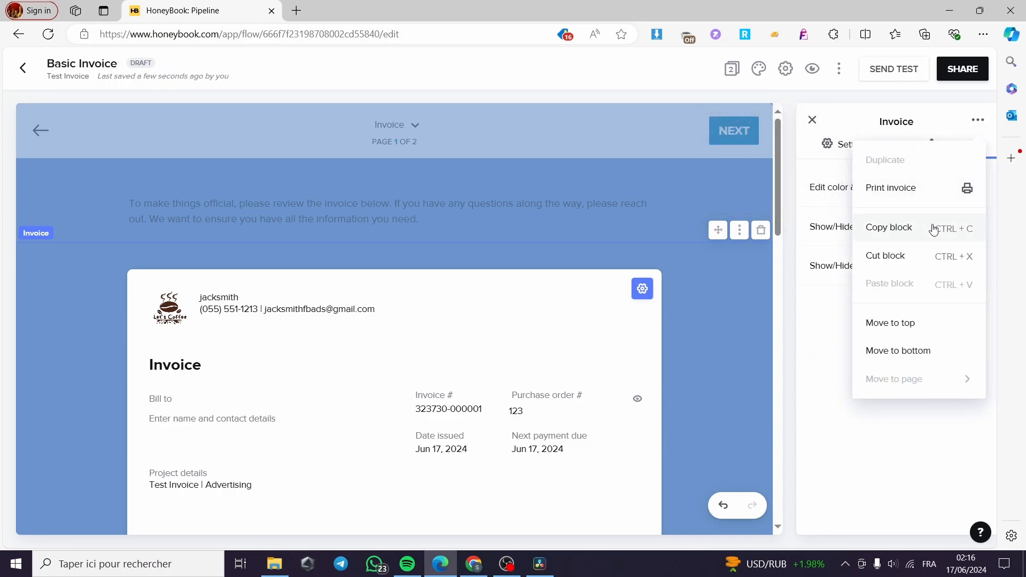
{"action": "left_click", "coordinate": [823, 331]}
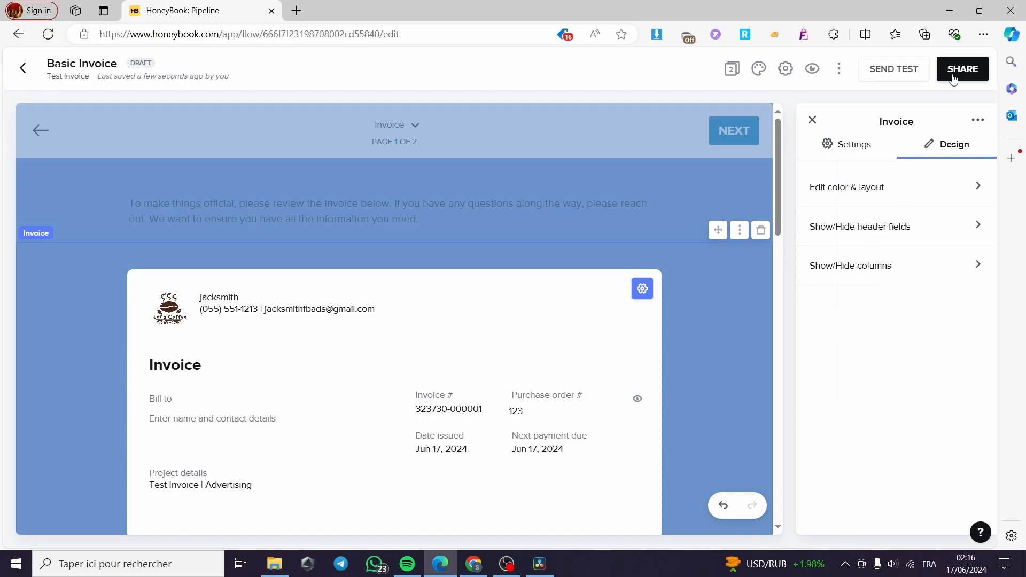
- Preview the file as a client, check the Invoice and Payment pages, and return to the editor, dismissing the tour
{"action": "left_click", "coordinate": [812, 71]}
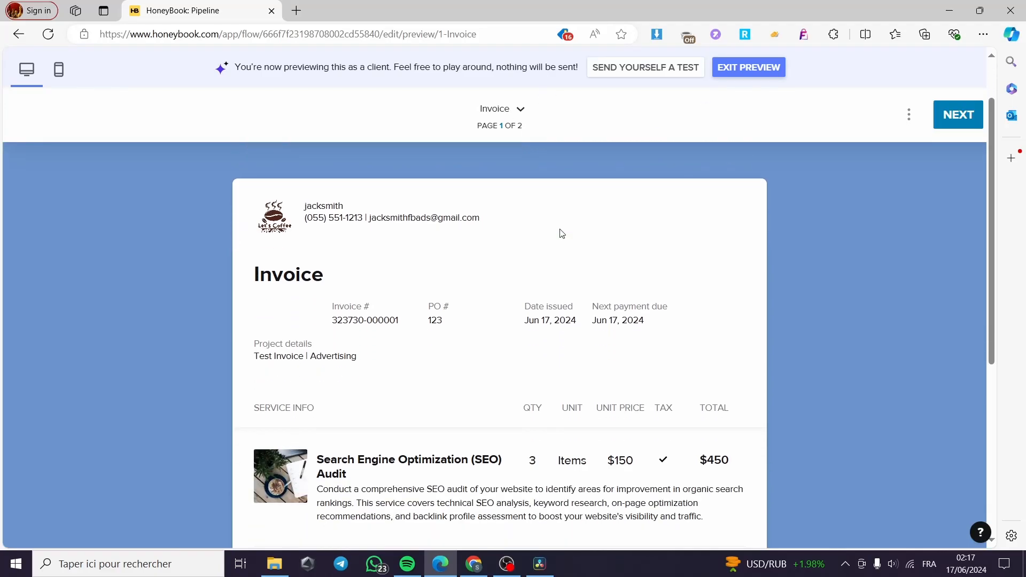
{"action": "scroll", "coordinate": [641, 161], "scroll_direction": "down", "scroll_amount": 7}
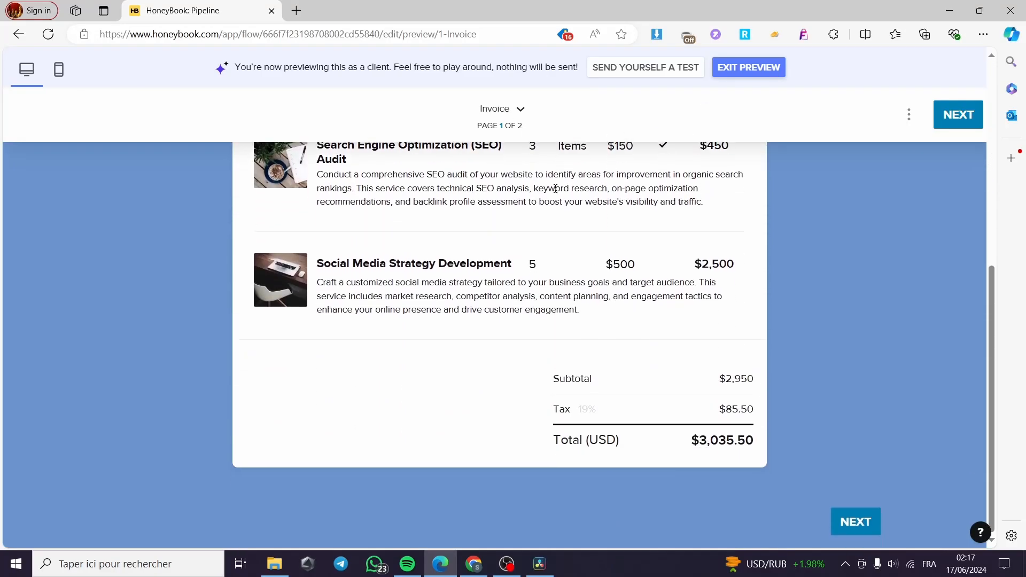
{"action": "left_click", "coordinate": [853, 521]}
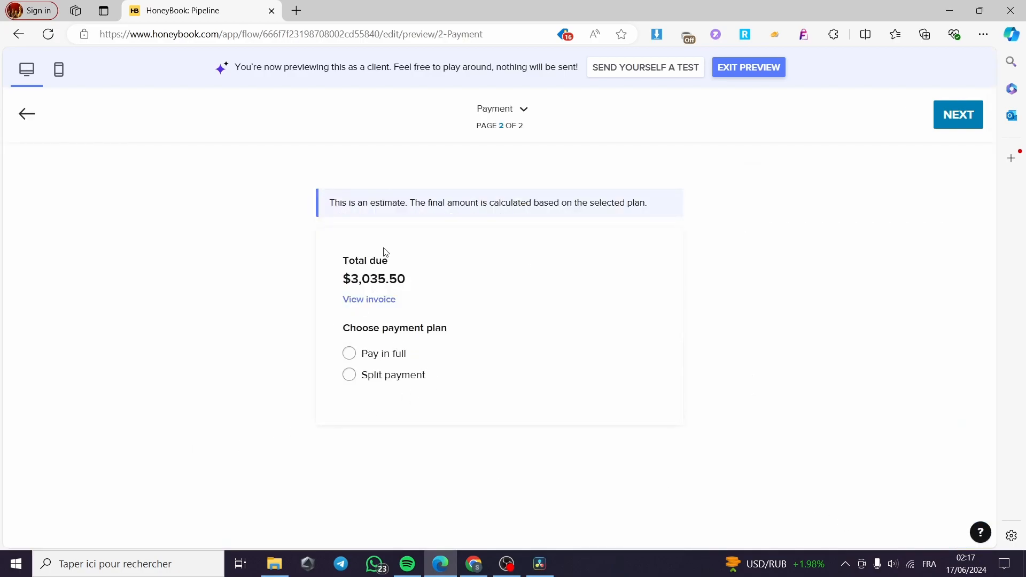
{"action": "left_click", "coordinate": [27, 114]}
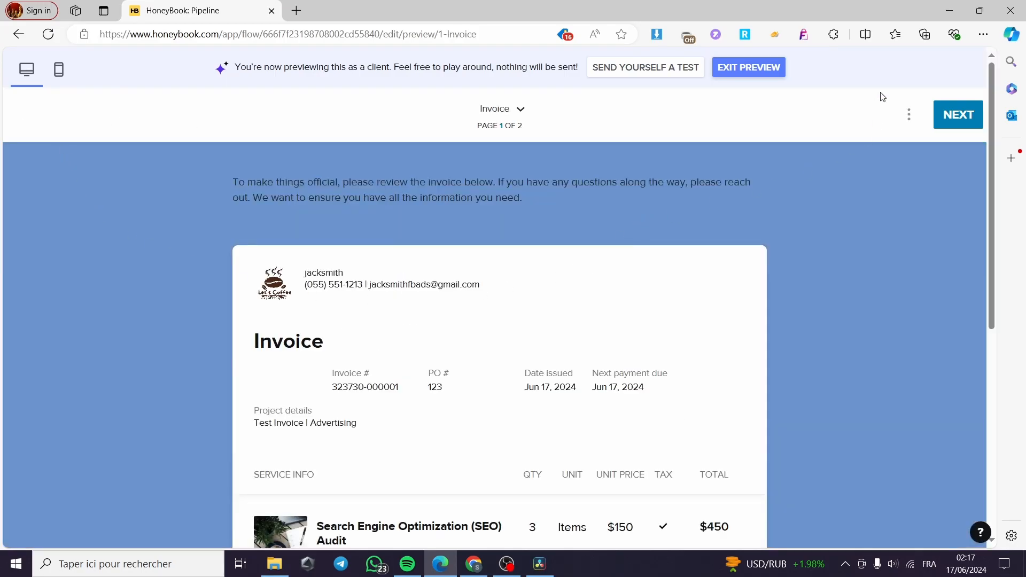
{"action": "left_click", "coordinate": [747, 68]}
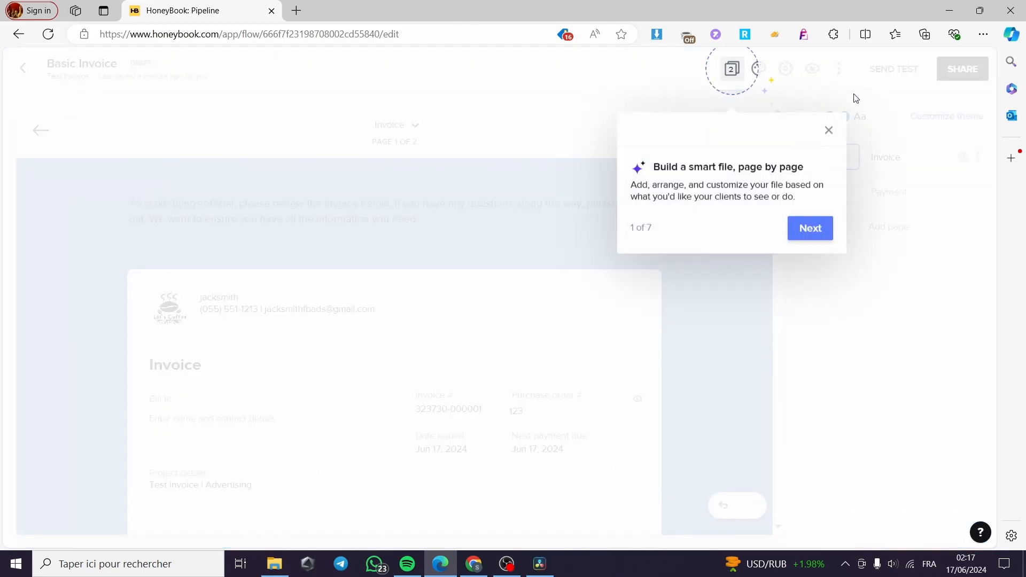
{"action": "left_click", "coordinate": [828, 130]}
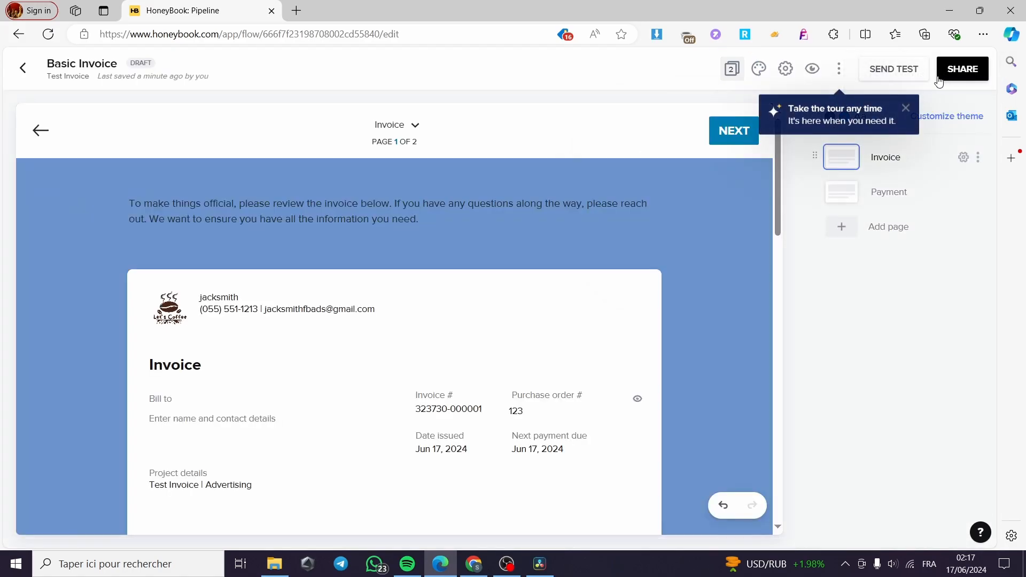
- Send yourself a test email of the Basic Invoice without a subject or message
{"action": "left_click", "coordinate": [911, 75]}
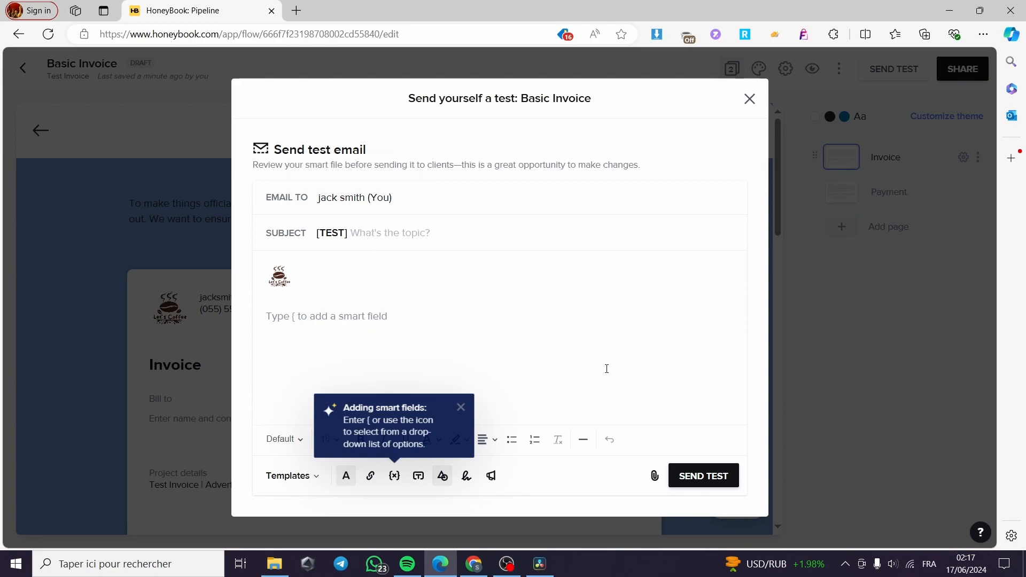
{"action": "left_click", "coordinate": [719, 484]}
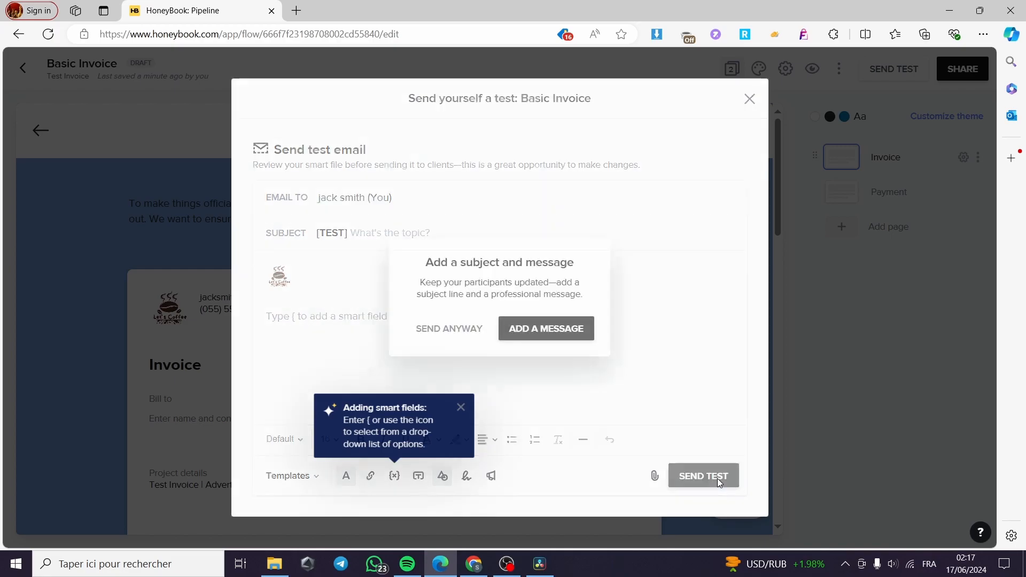
{"action": "left_click", "coordinate": [555, 331]}
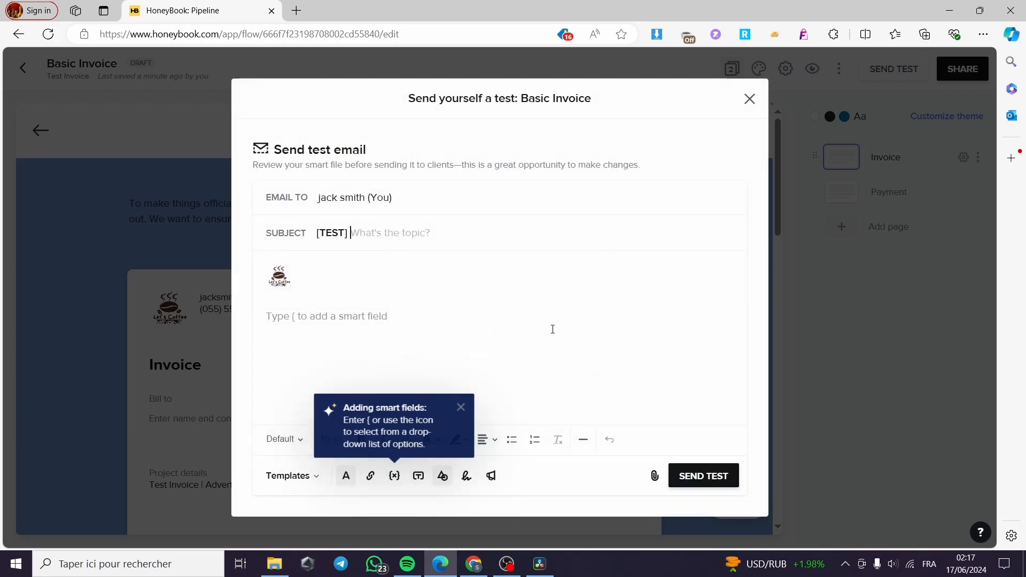
{"action": "left_click", "coordinate": [678, 472]}
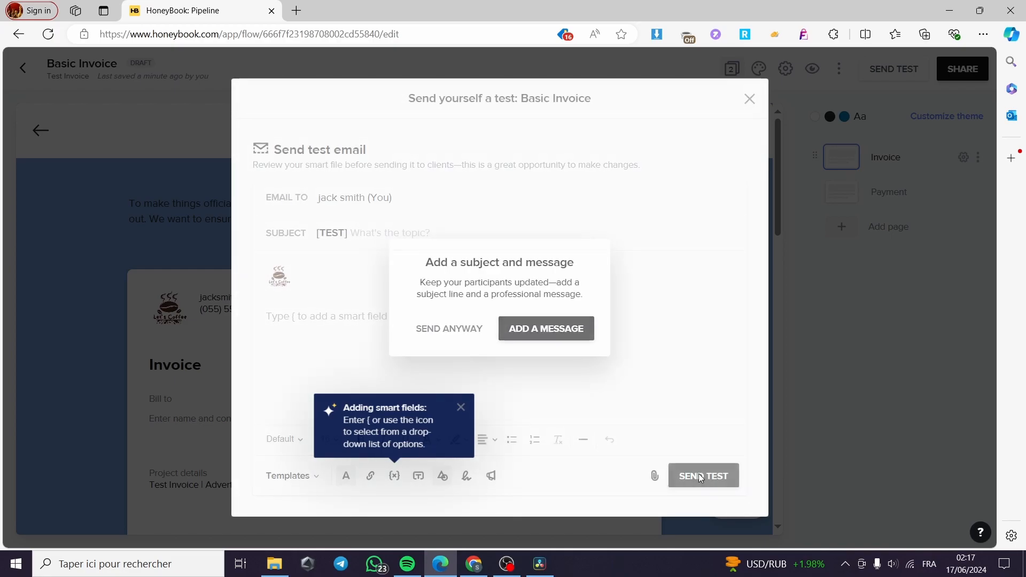
{"action": "left_click", "coordinate": [458, 330]}
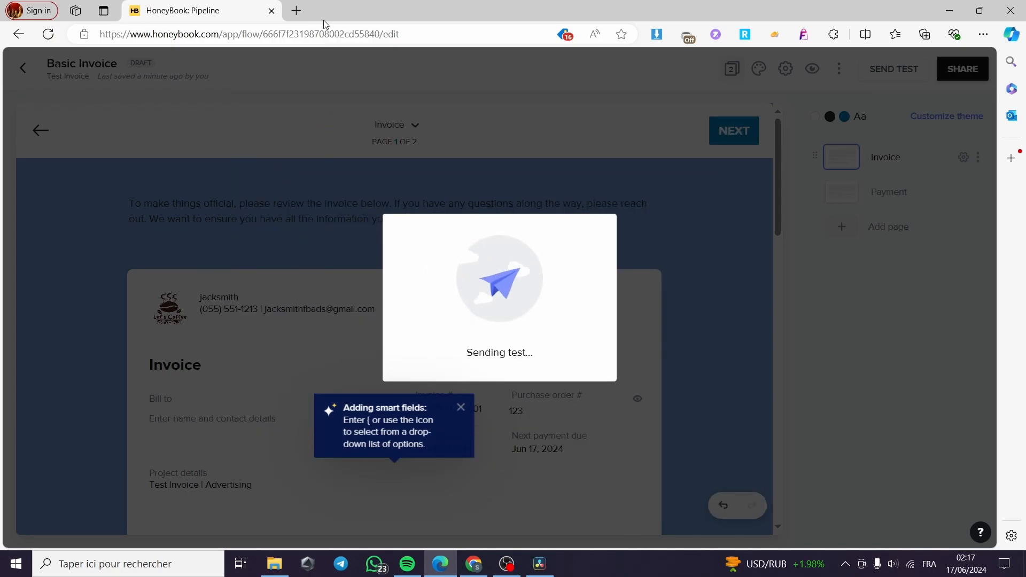
- Open Gmail in a new browser tab and open the test invoice from the received [TEST] email
{"action": "left_click", "coordinate": [297, 10]}
{"action": "type", "text": "gamial"}
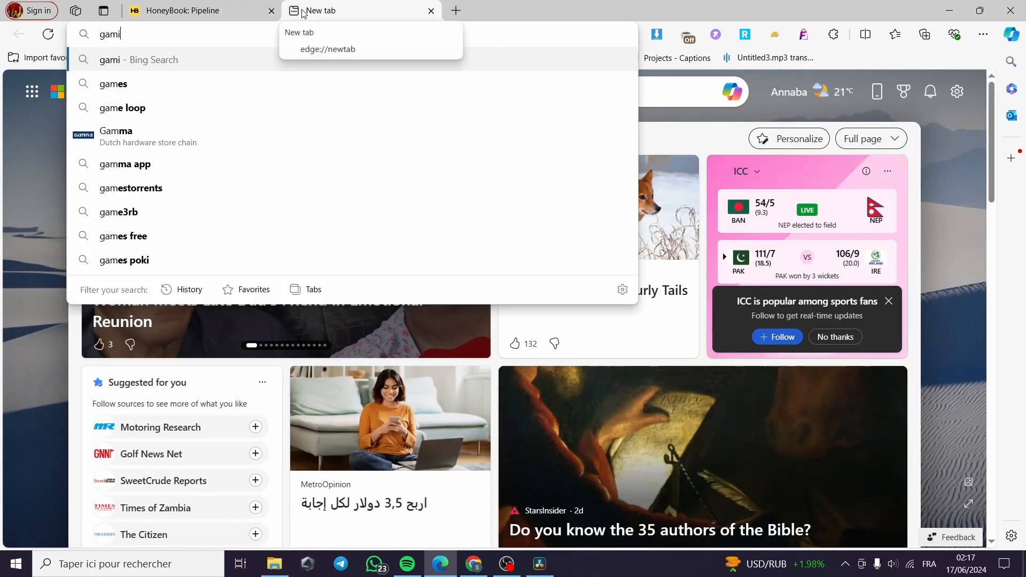
{"action": "key", "text": "BackSpace"}
{"action": "key", "text": "BackSpace"}
{"action": "key", "text": "BackSpace"}
{"action": "key", "text": "BackSpace"}
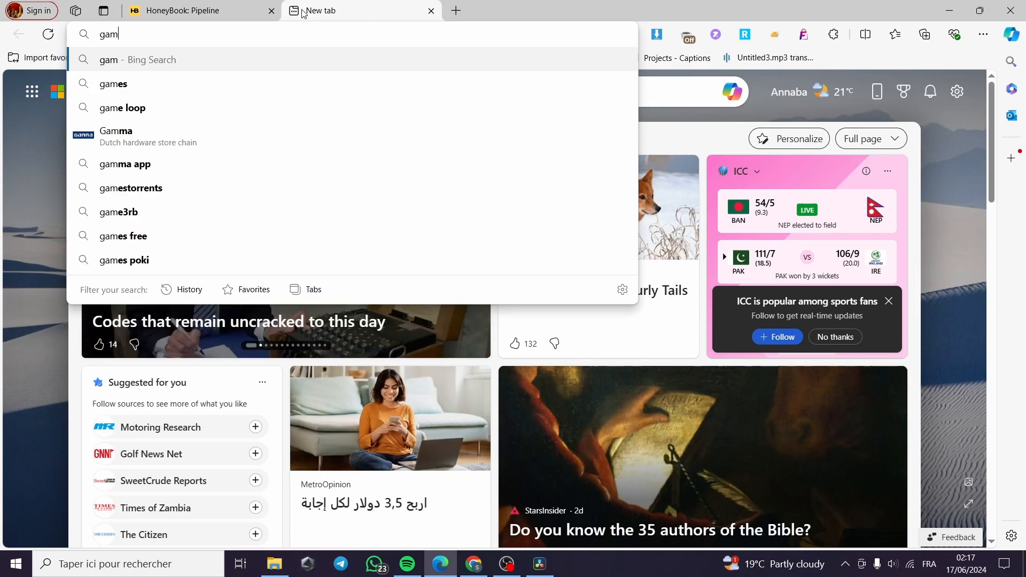
{"action": "key", "text": "BackSpace"}
{"action": "type", "text": "mail.co"}
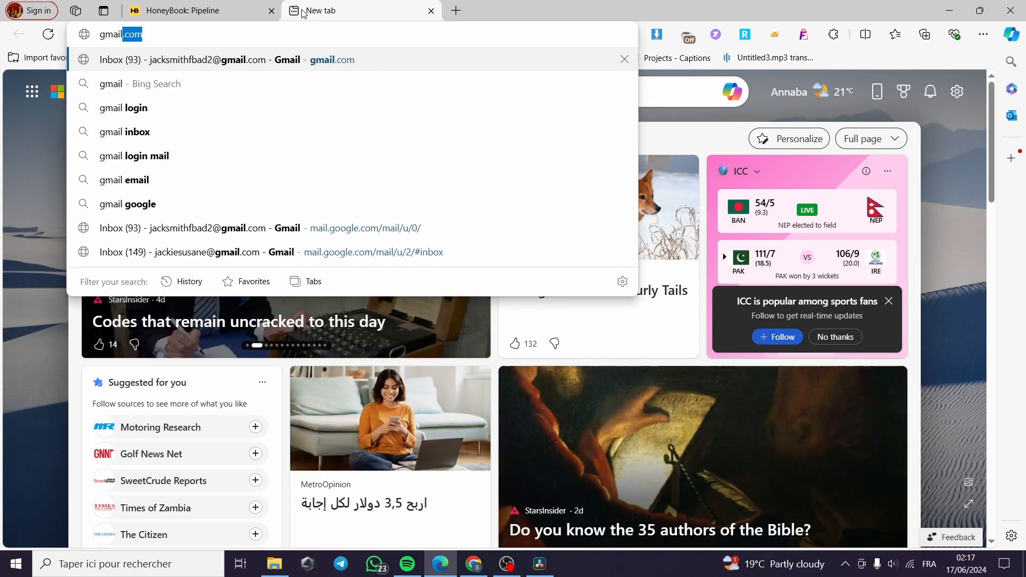
{"action": "key", "text": "Return"}
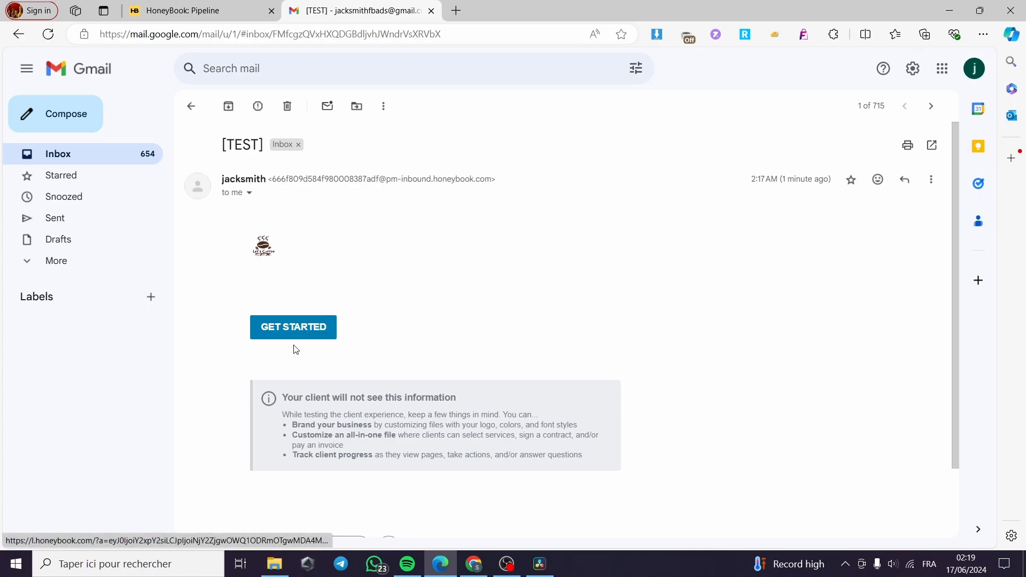
{"action": "left_click", "coordinate": [312, 335]}
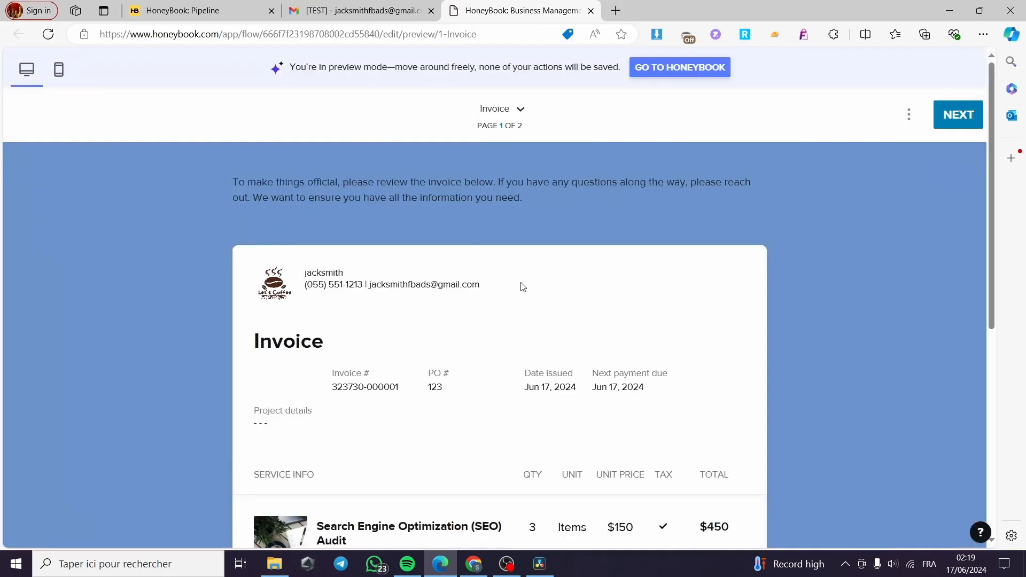
- Review the test invoice and its payment page, trying the Pay in full and Split payment plans, and return to the HoneyBook editor
{"action": "scroll", "coordinate": [643, 277], "scroll_direction": "down", "scroll_amount": 7}
{"action": "left_click", "coordinate": [957, 115]}
{"action": "left_click", "coordinate": [396, 359]}
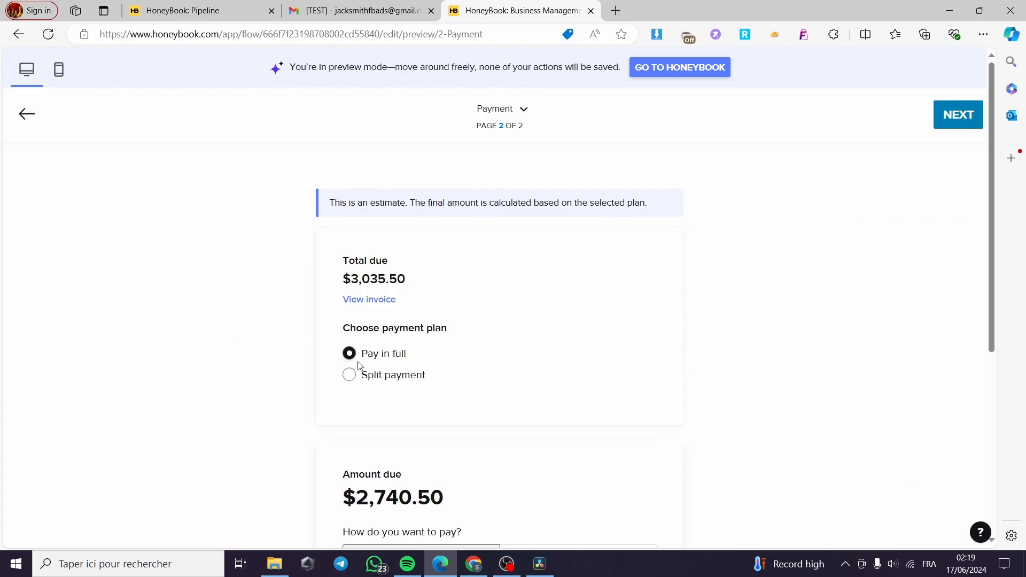
{"action": "left_click", "coordinate": [376, 380]}
{"action": "left_click", "coordinate": [385, 354]}
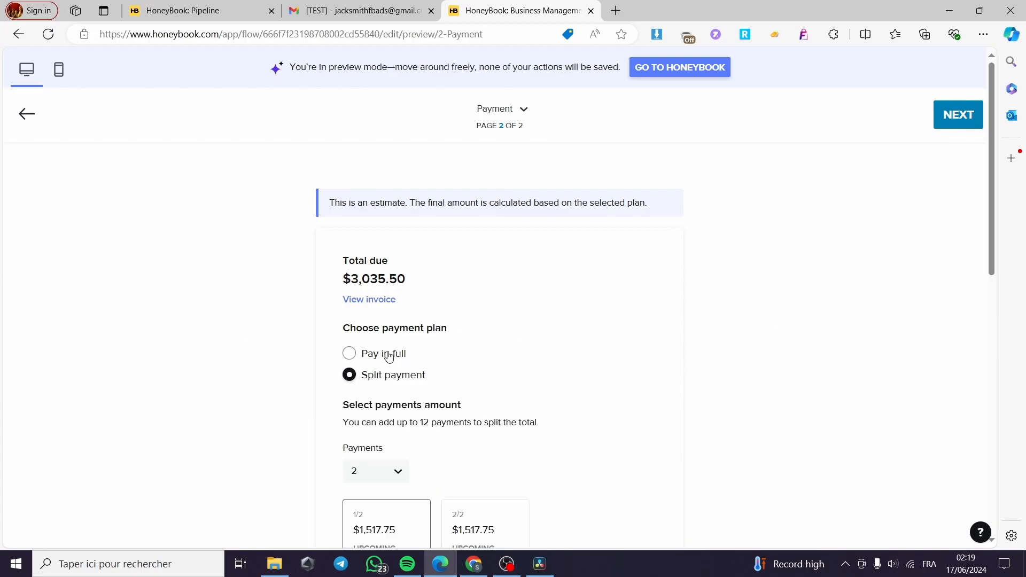
{"action": "scroll", "coordinate": [483, 373], "scroll_direction": "down", "scroll_amount": 5}
{"action": "scroll", "coordinate": [525, 316], "scroll_direction": "down", "scroll_amount": 3}
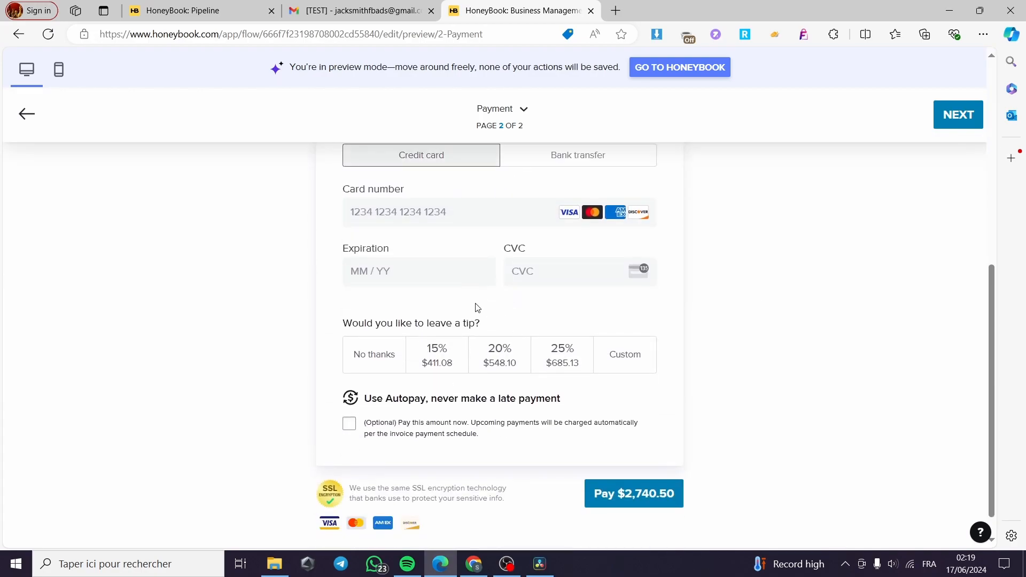
{"action": "scroll", "coordinate": [547, 304], "scroll_direction": "up", "scroll_amount": 10}
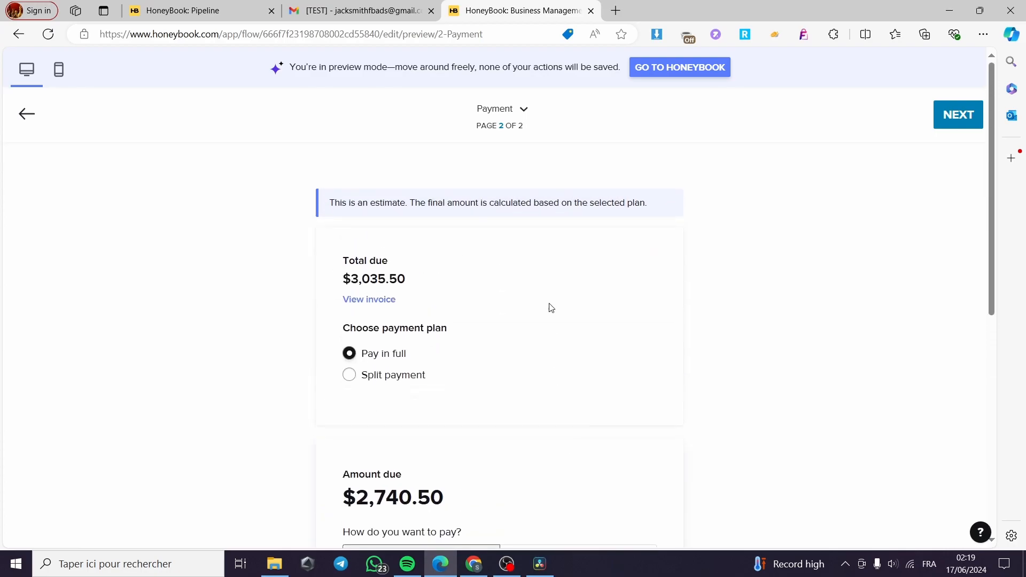
{"action": "left_click", "coordinate": [591, 10]}
{"action": "left_click", "coordinate": [431, 11]}
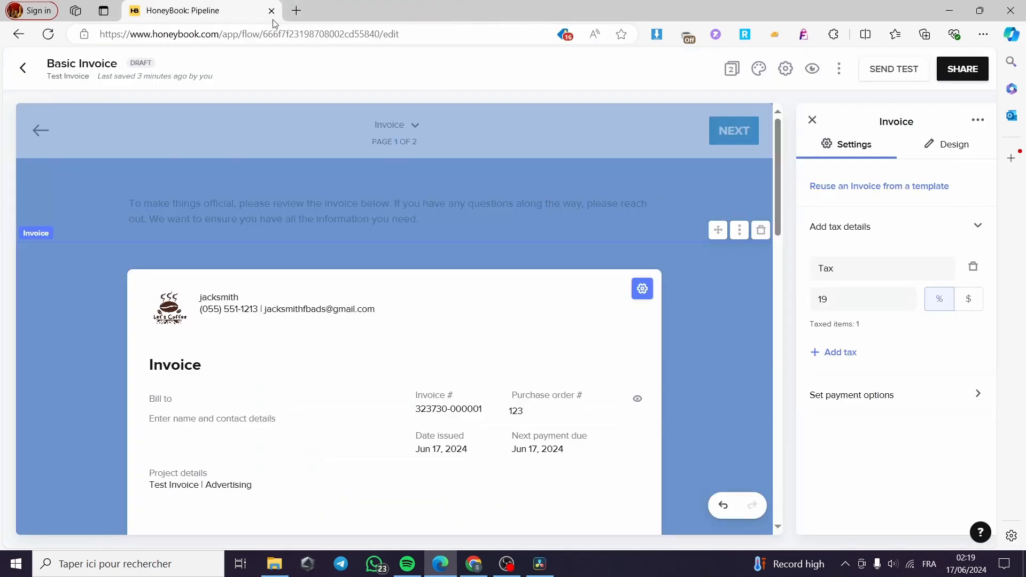
- Check the Basic Invoice's sharing options for email and link, and close them without sending
{"action": "left_click", "coordinate": [970, 64]}
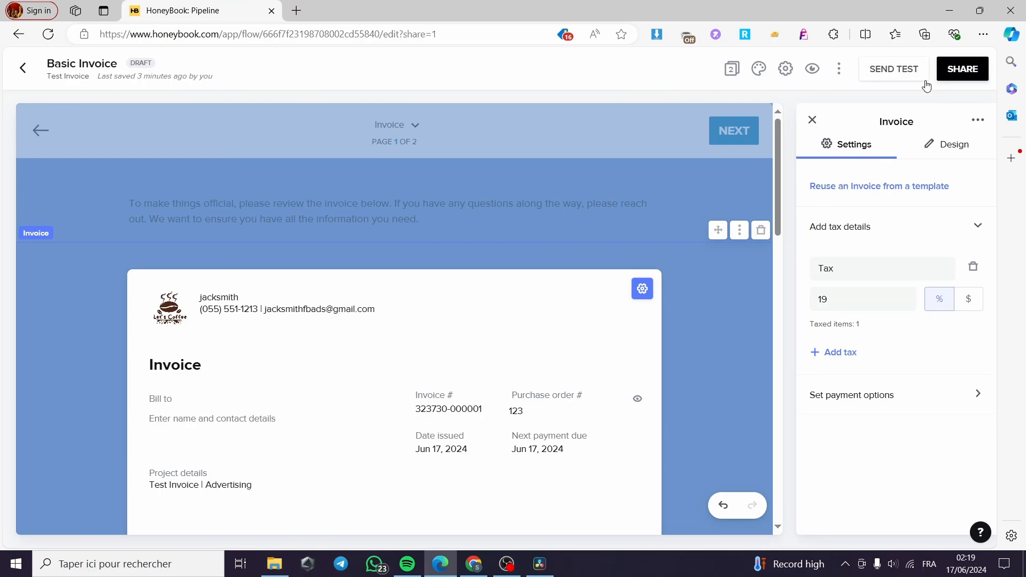
{"action": "scroll", "coordinate": [492, 264], "scroll_direction": "down", "scroll_amount": 1}
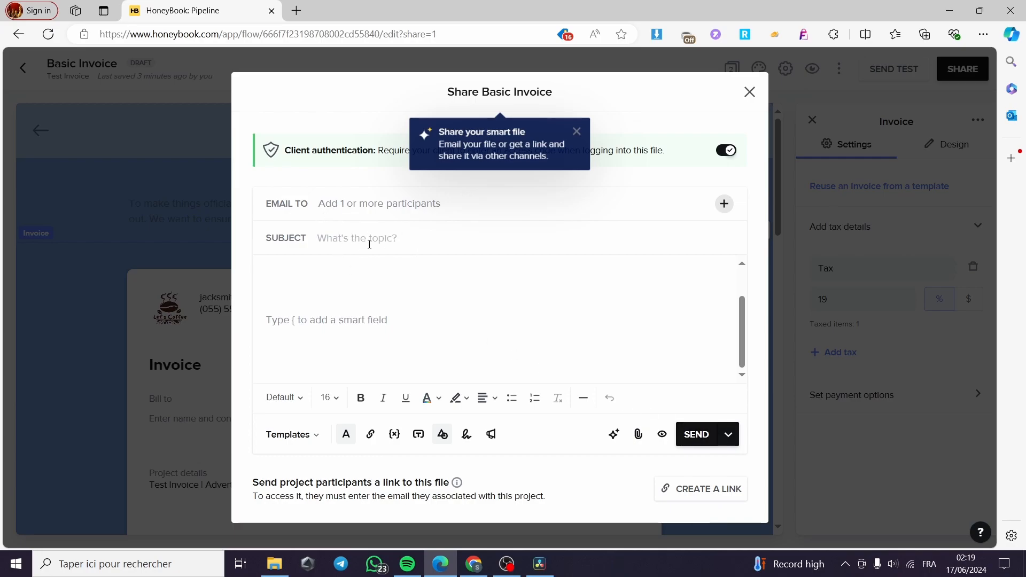
{"action": "left_click", "coordinate": [749, 92]}
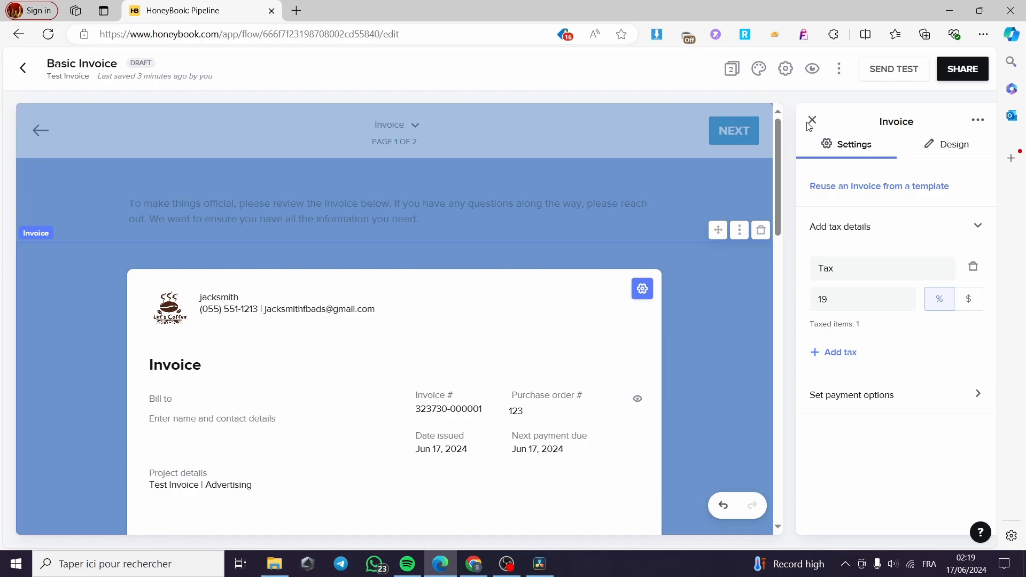